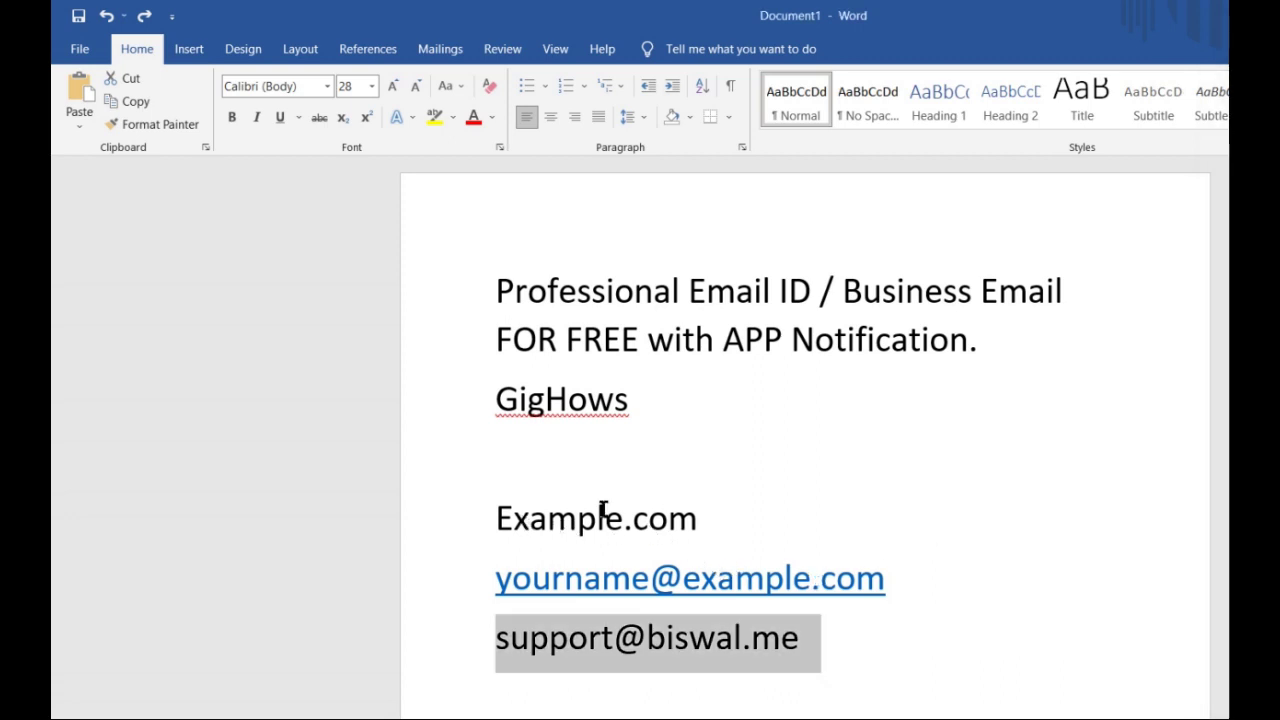
Highlight the name and domain parts of the two sample business email addresses below Example.com
click(521, 514)
drag(497, 580, 650, 580)
click(908, 594)
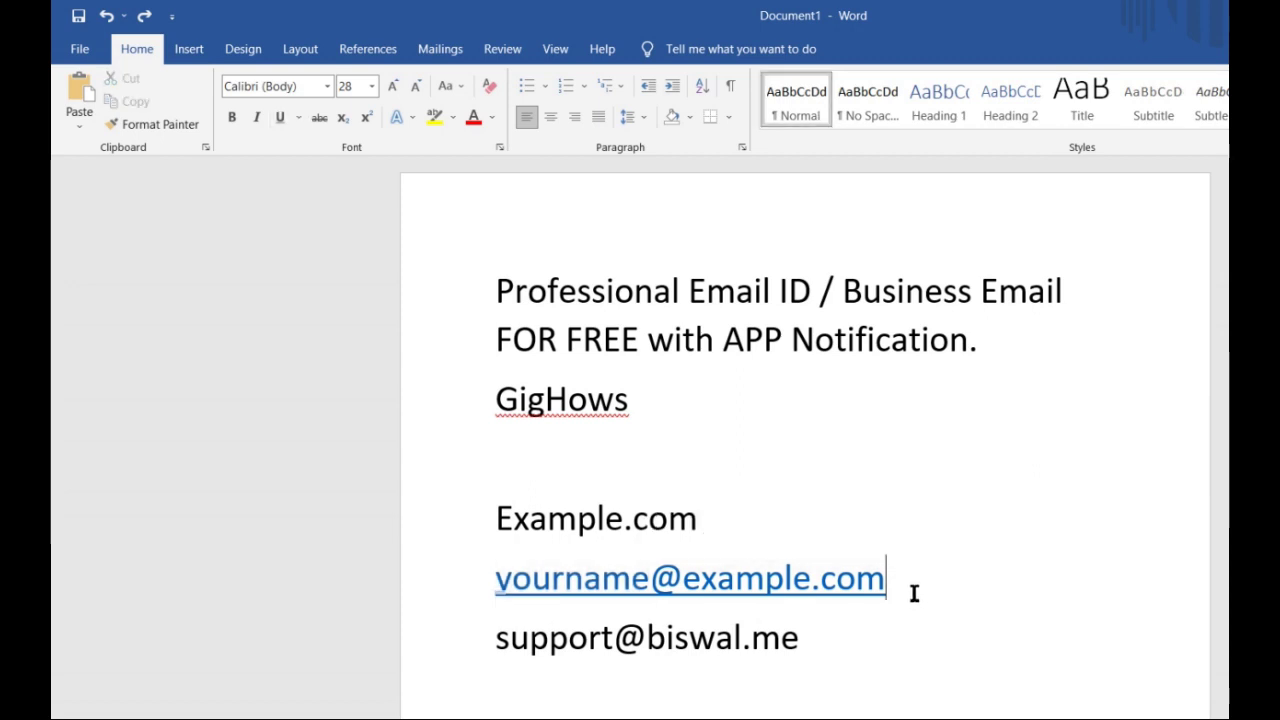
shift+click(691, 585)
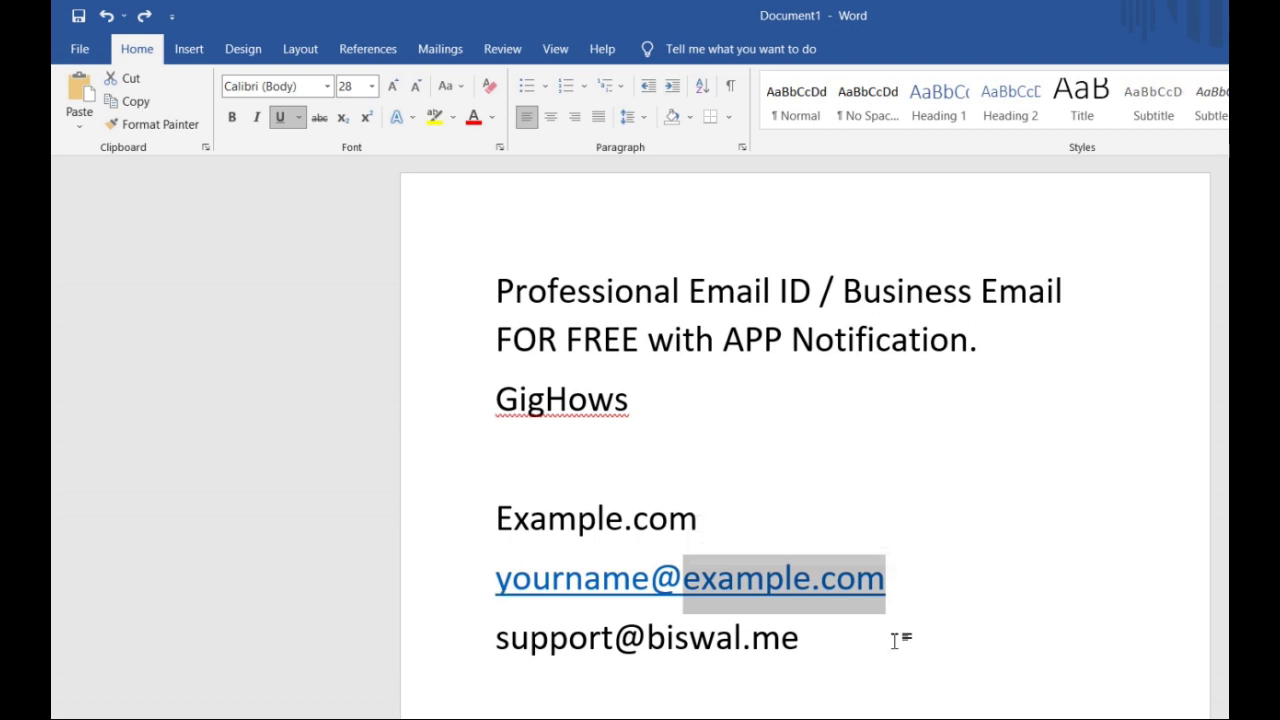
drag(858, 636, 757, 622)
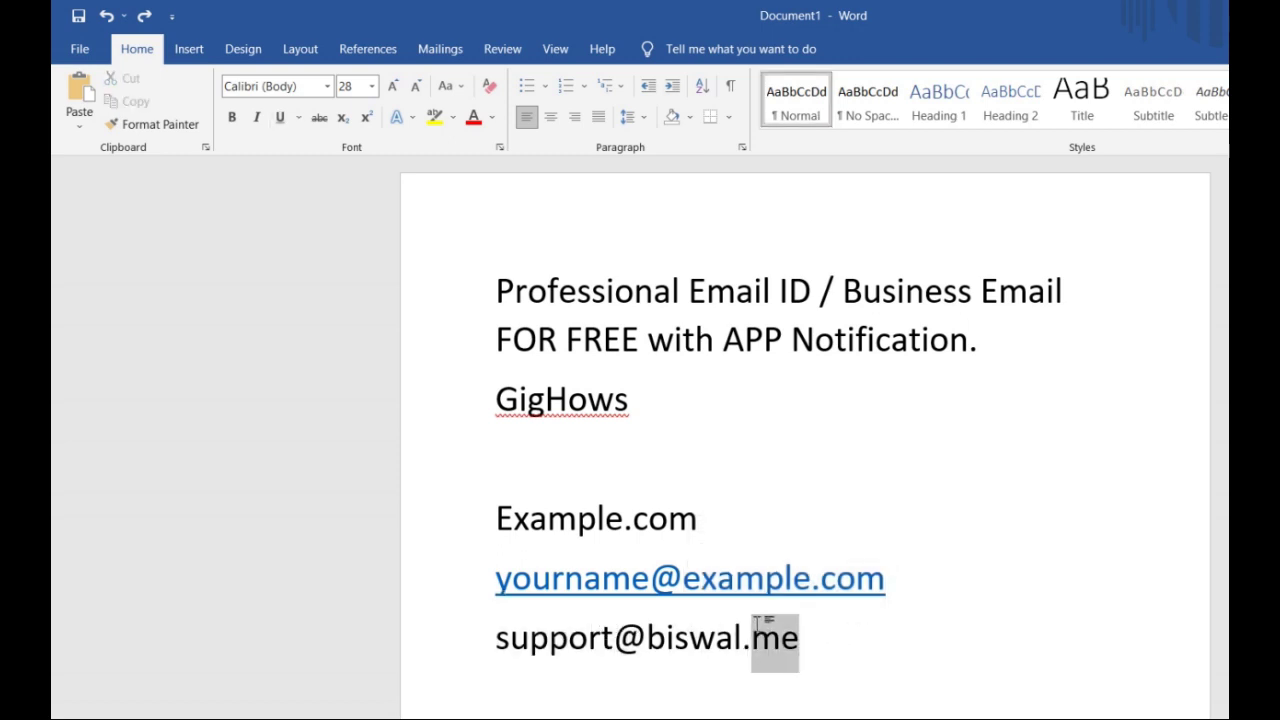
Add Gmail.com on the blank line below GigHows and Hotmail.com on a new line under it
click(806, 526)
click(716, 442)
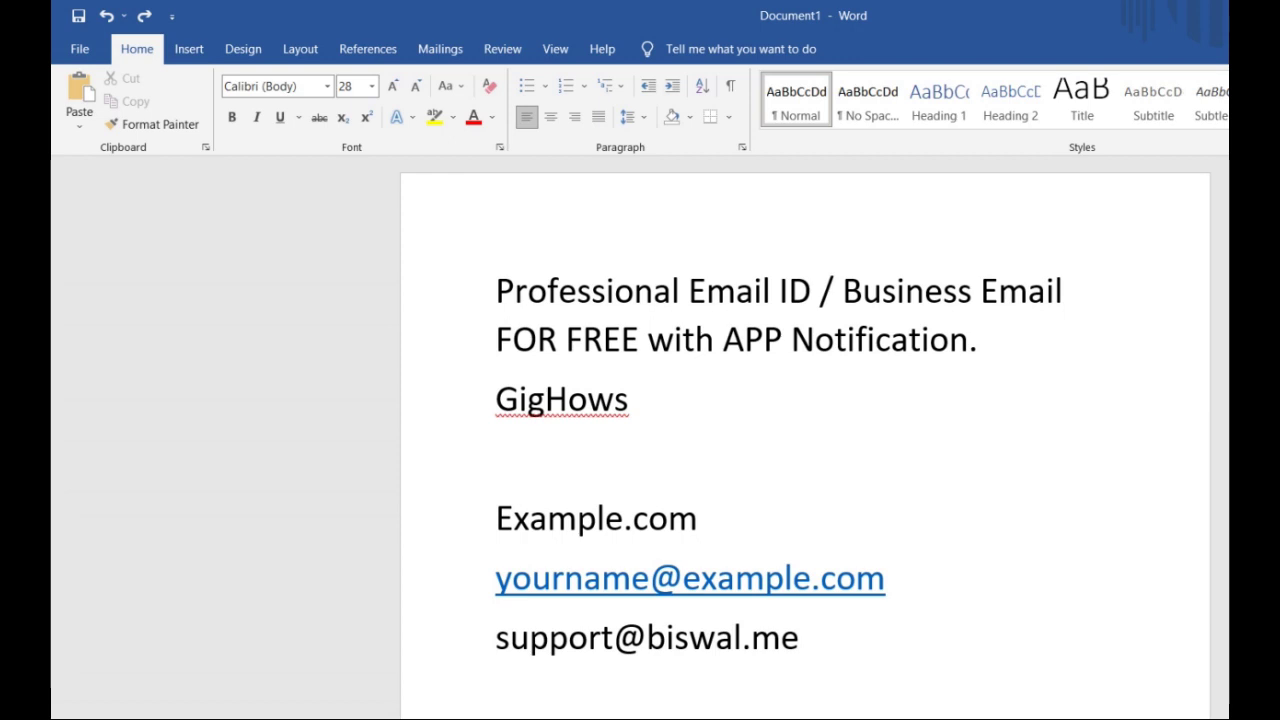
text(gmail.co)
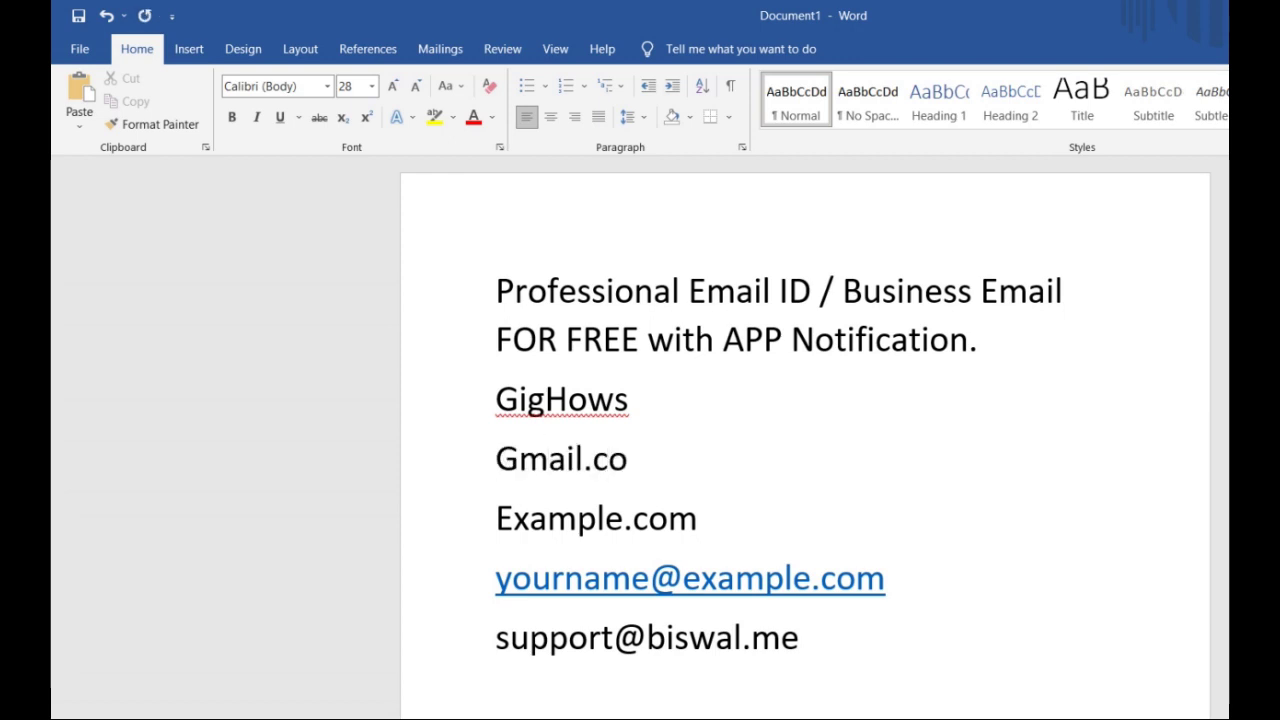
text(m)
key(Return)
text(hotmai)
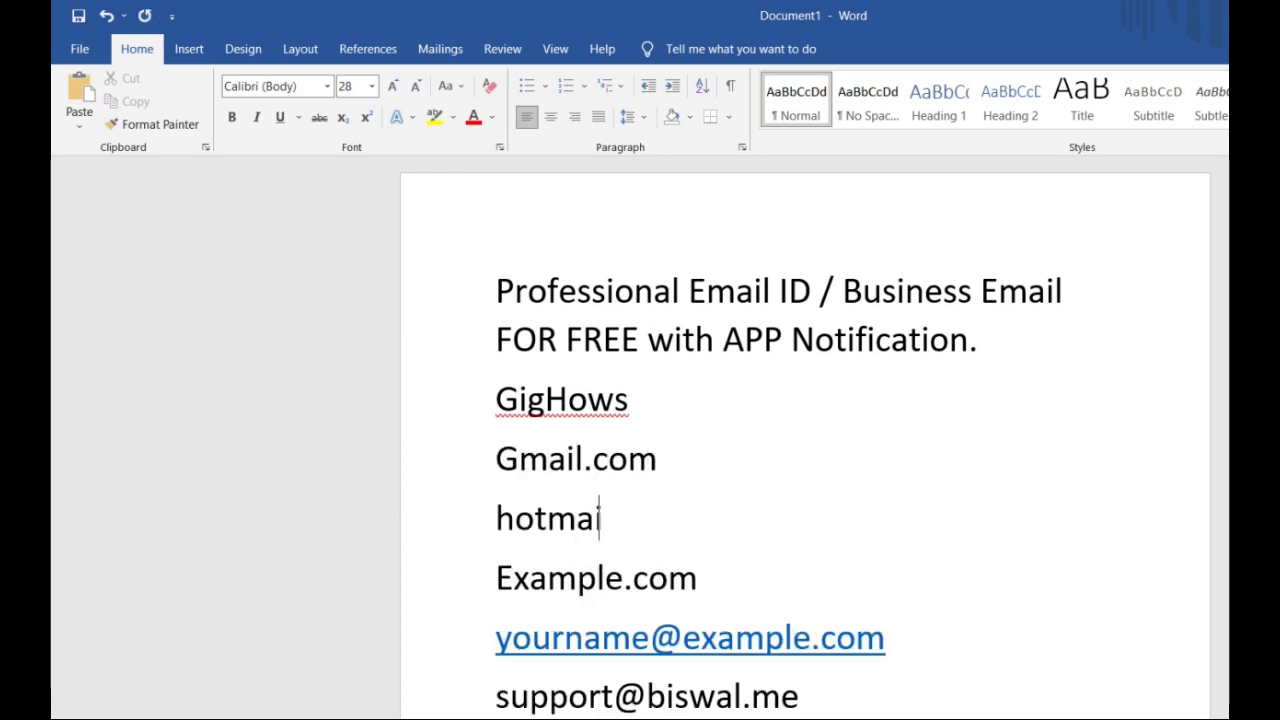
text(l.com)
Add Outlook.com on a new line between Hotmail.com and Example.com
key(Return)
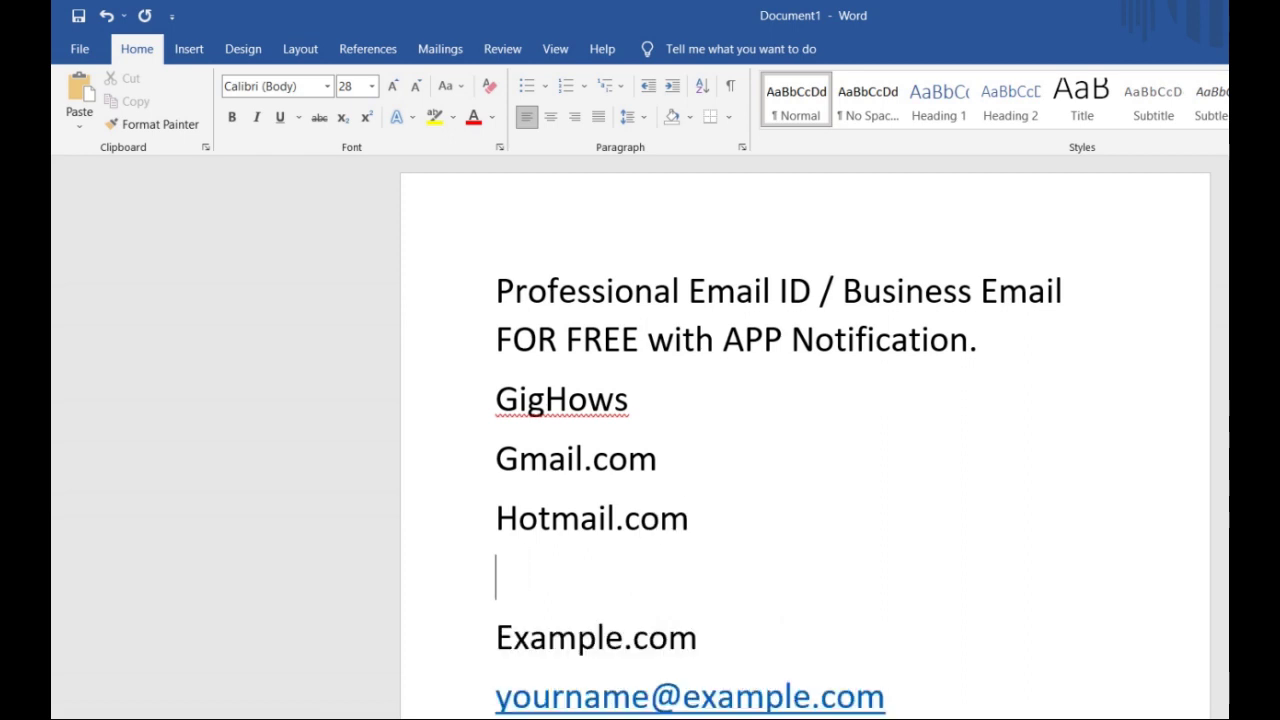
text(out)
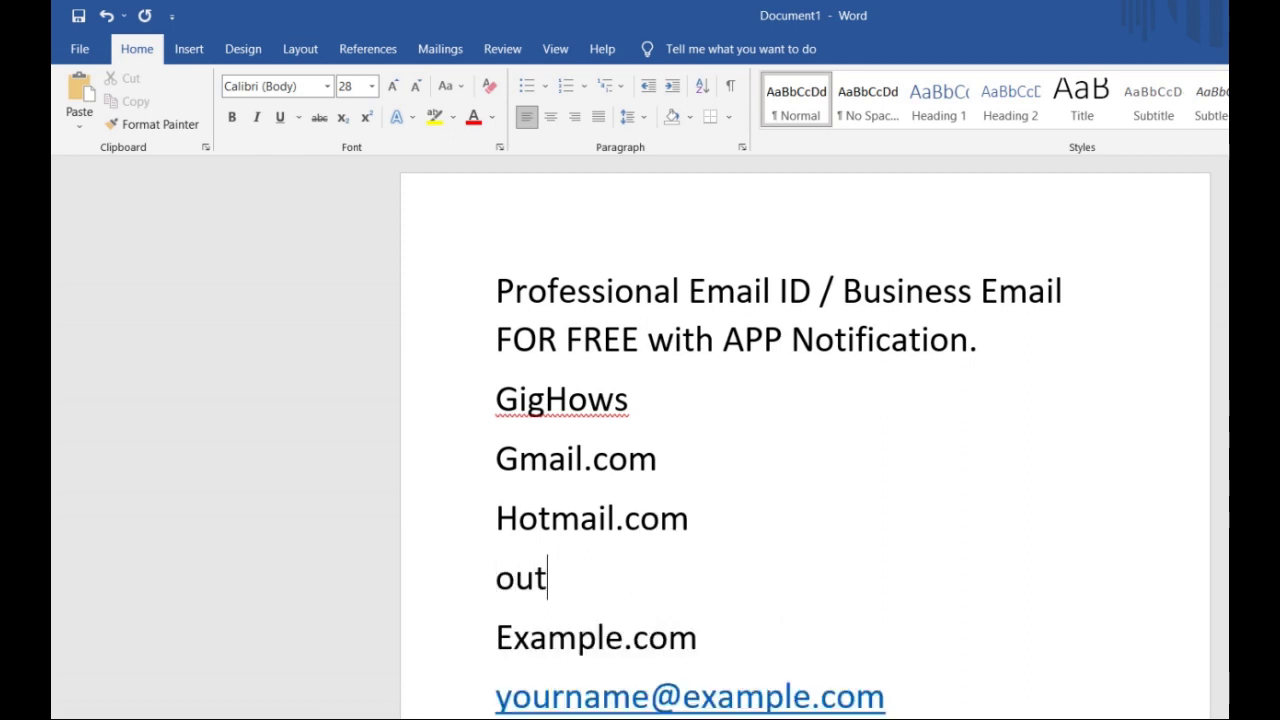
text(lout)
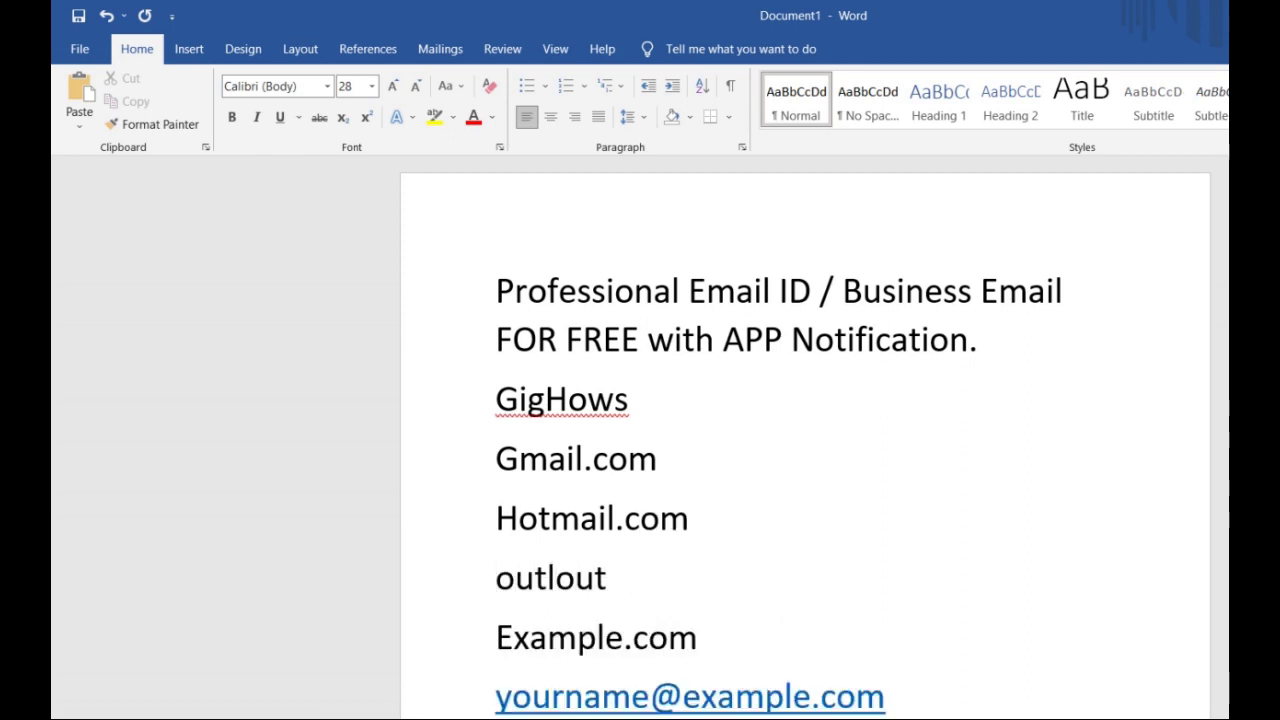
key(BackSpace)
key(BackSpace)
key(BackSpace)
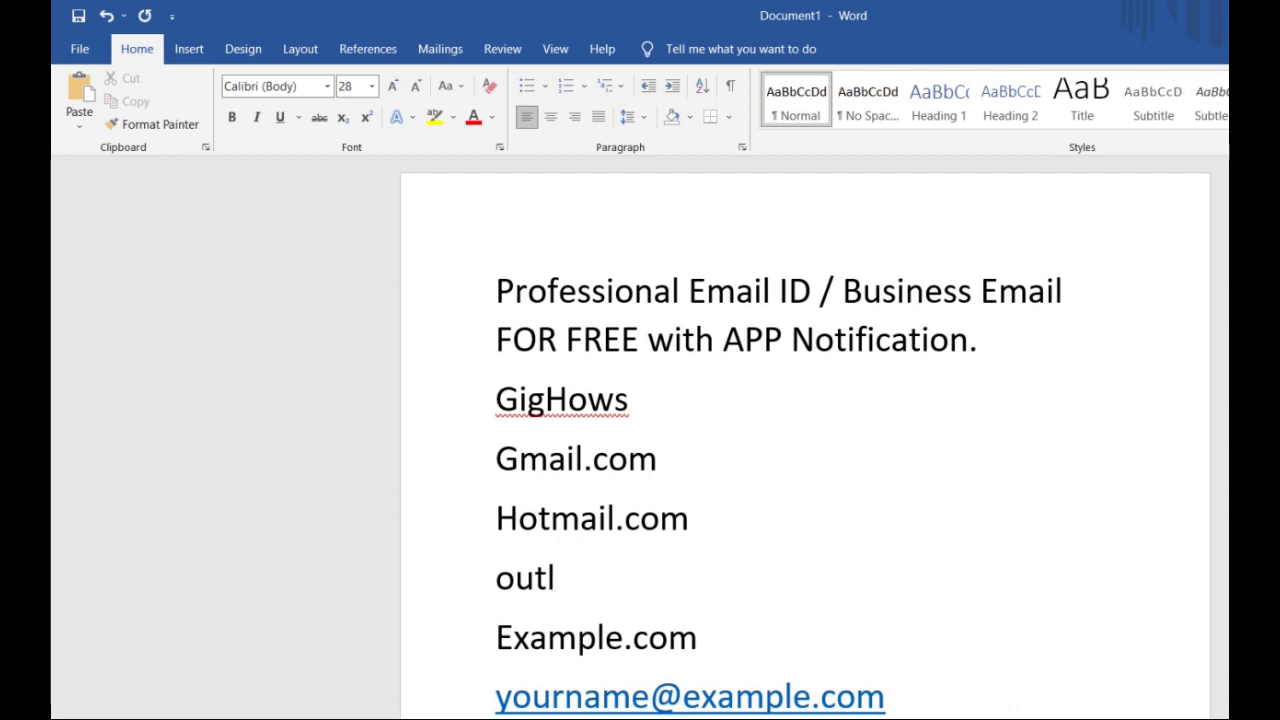
text(ook.com)
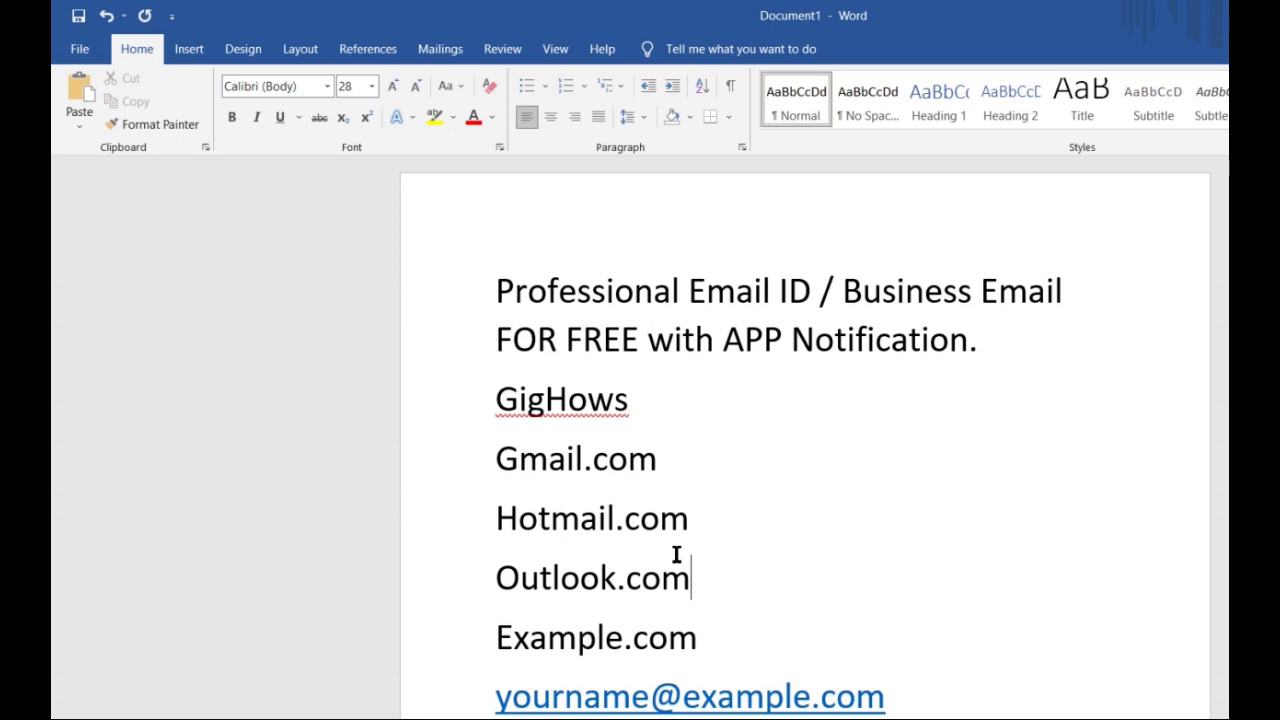
Examine the list of mail domains and highlight the domain parts of the two sample business email addresses
scroll(676, 554, down, 1)
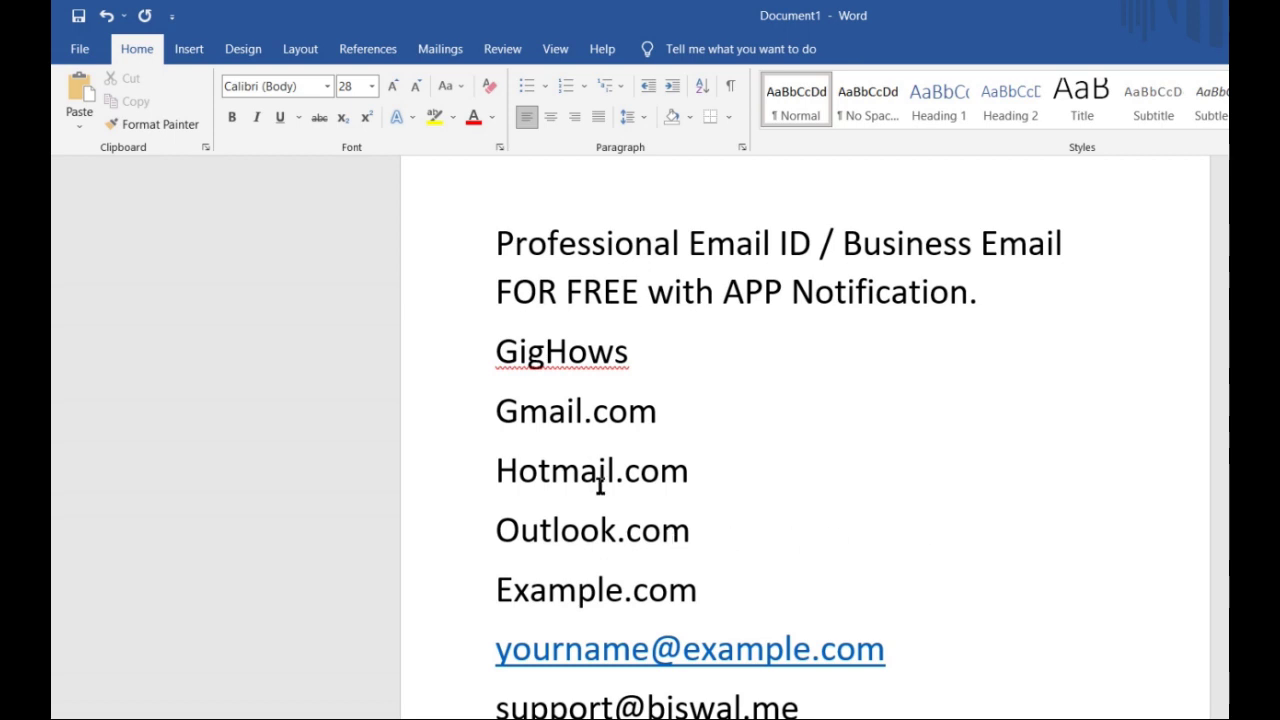
scroll(754, 511, down, 1)
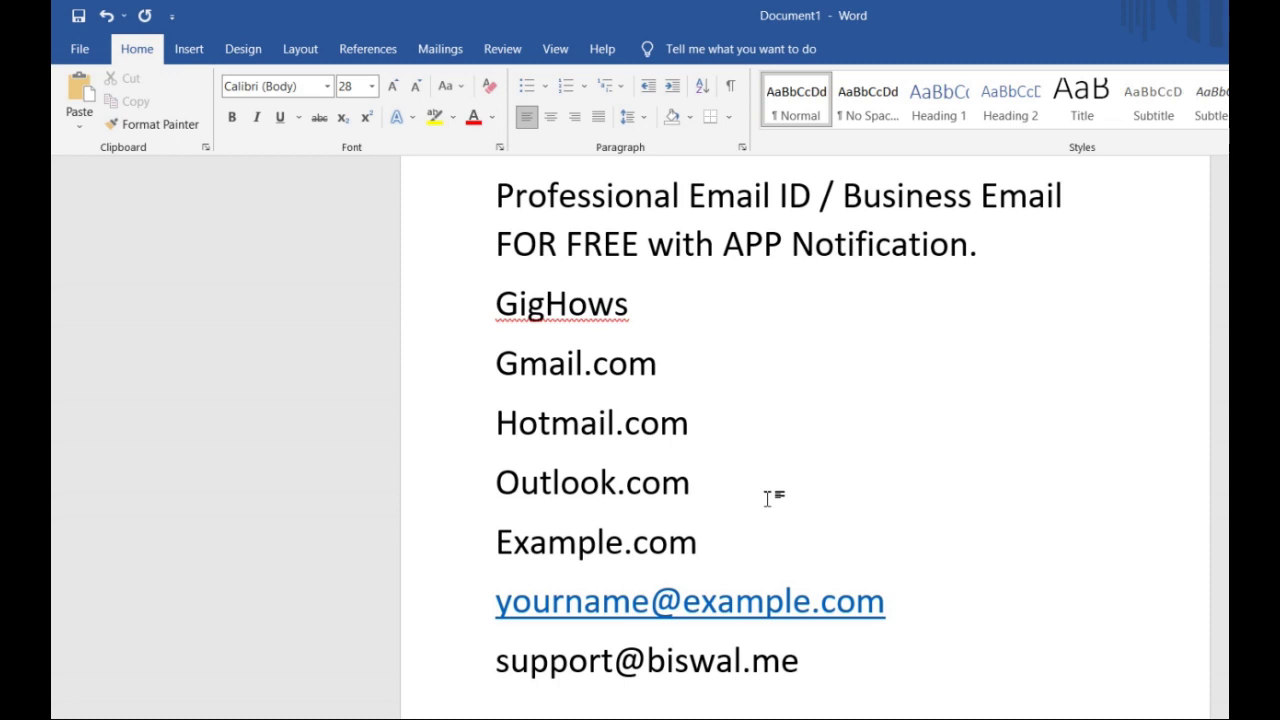
scroll(767, 498, down, 1)
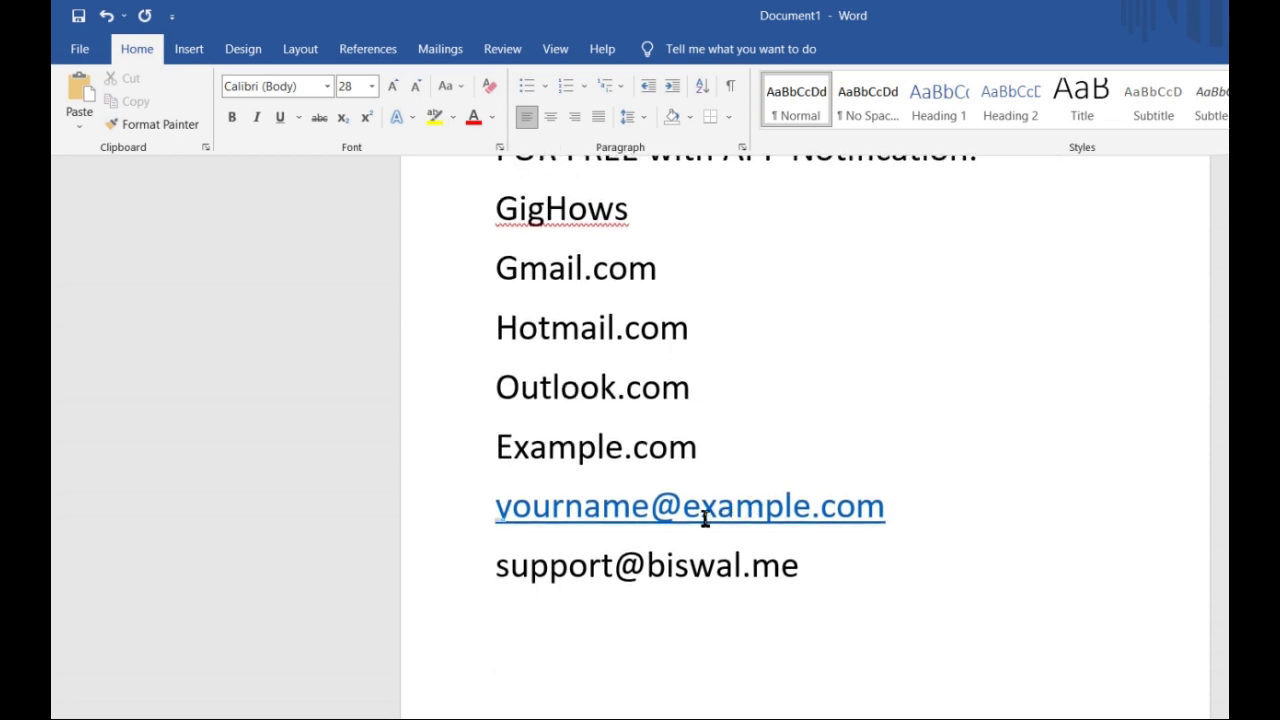
drag(686, 508, 873, 507)
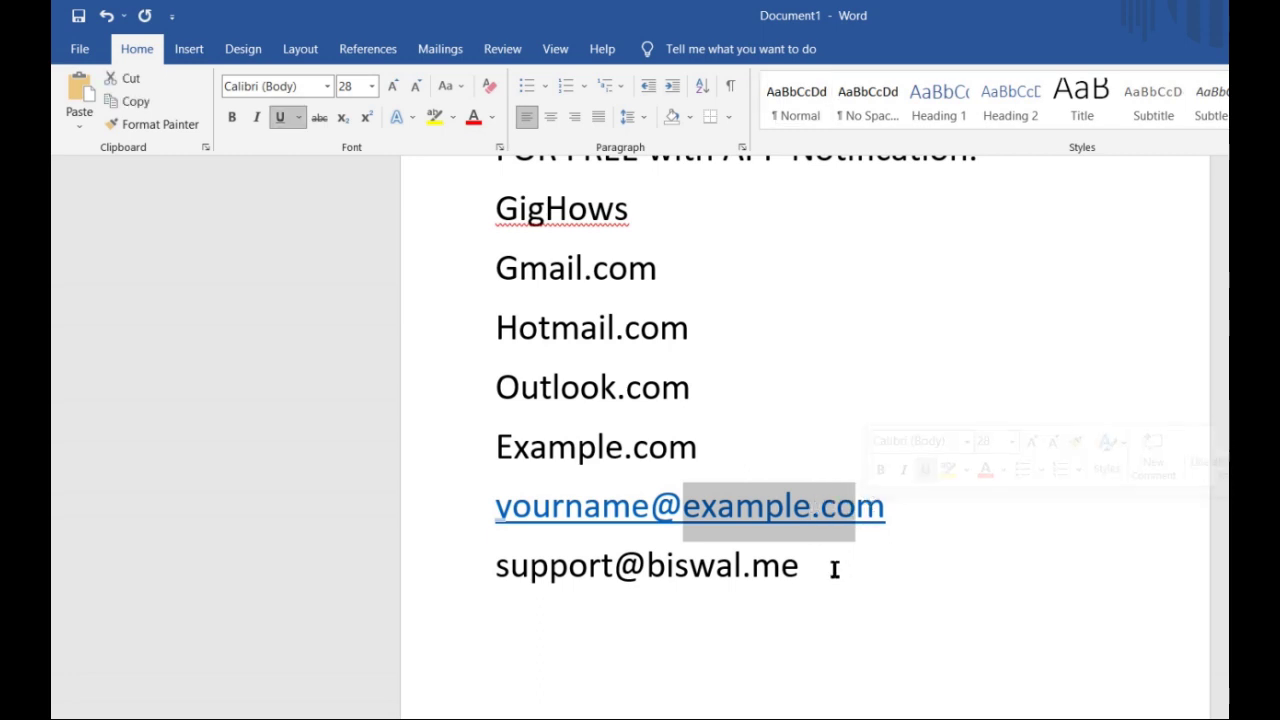
drag(806, 568, 507, 572)
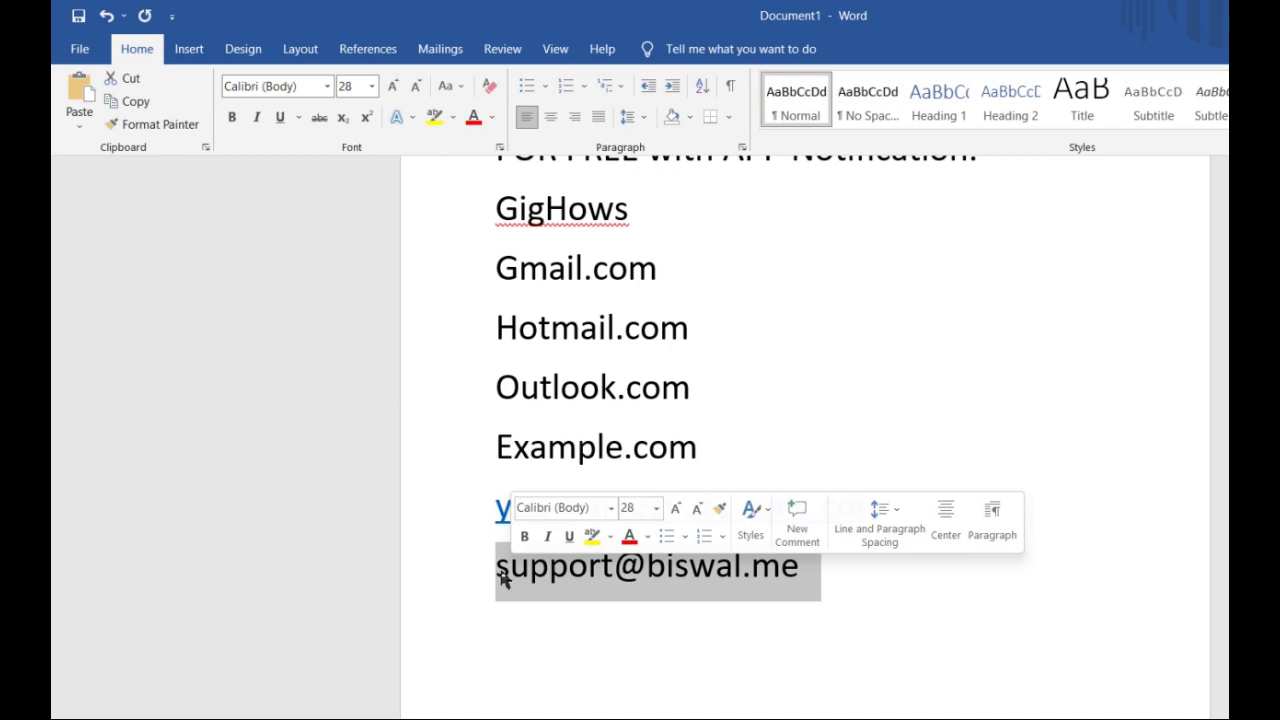
click(499, 570)
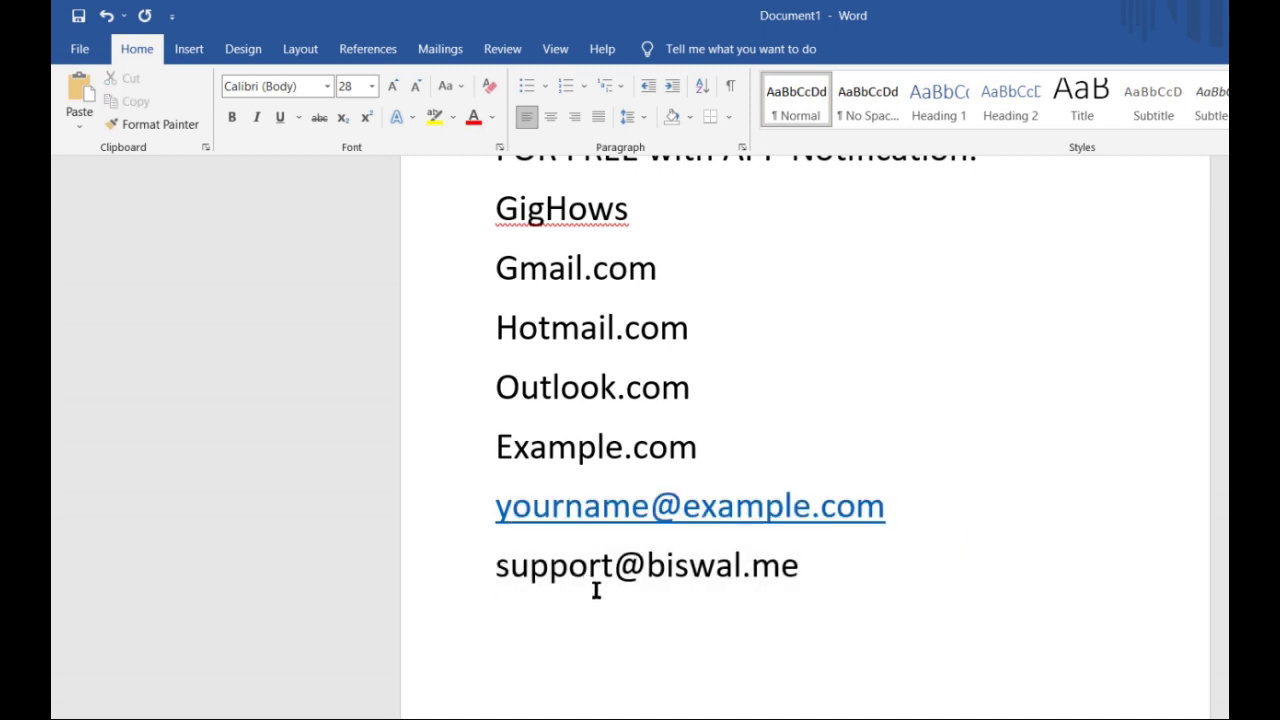
drag(648, 569, 800, 567)
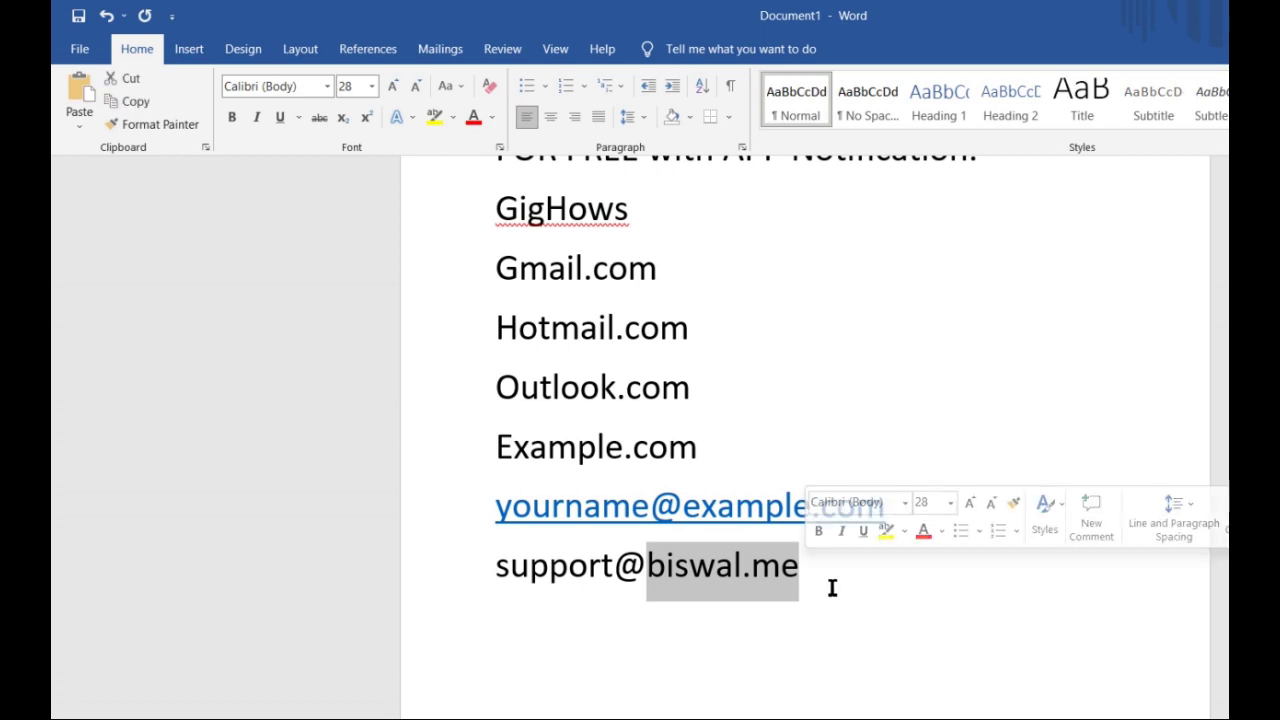
click(825, 592)
key(Return)
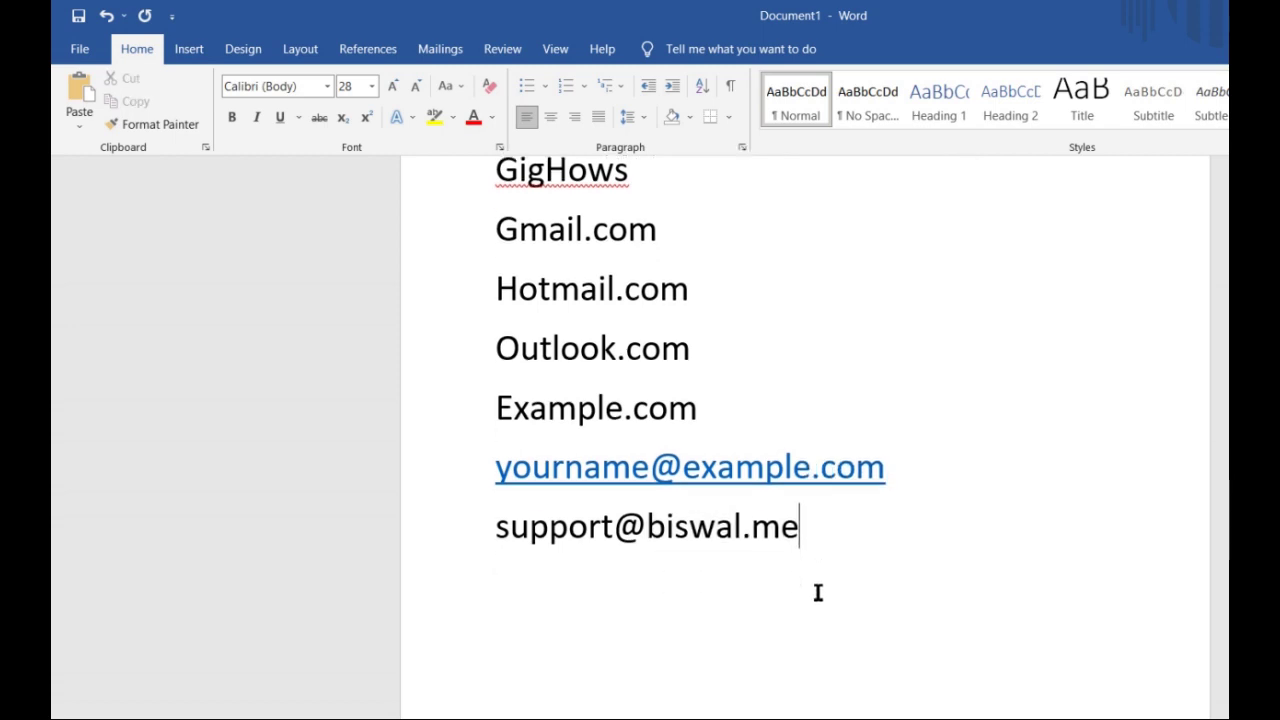
key(BackSpace)
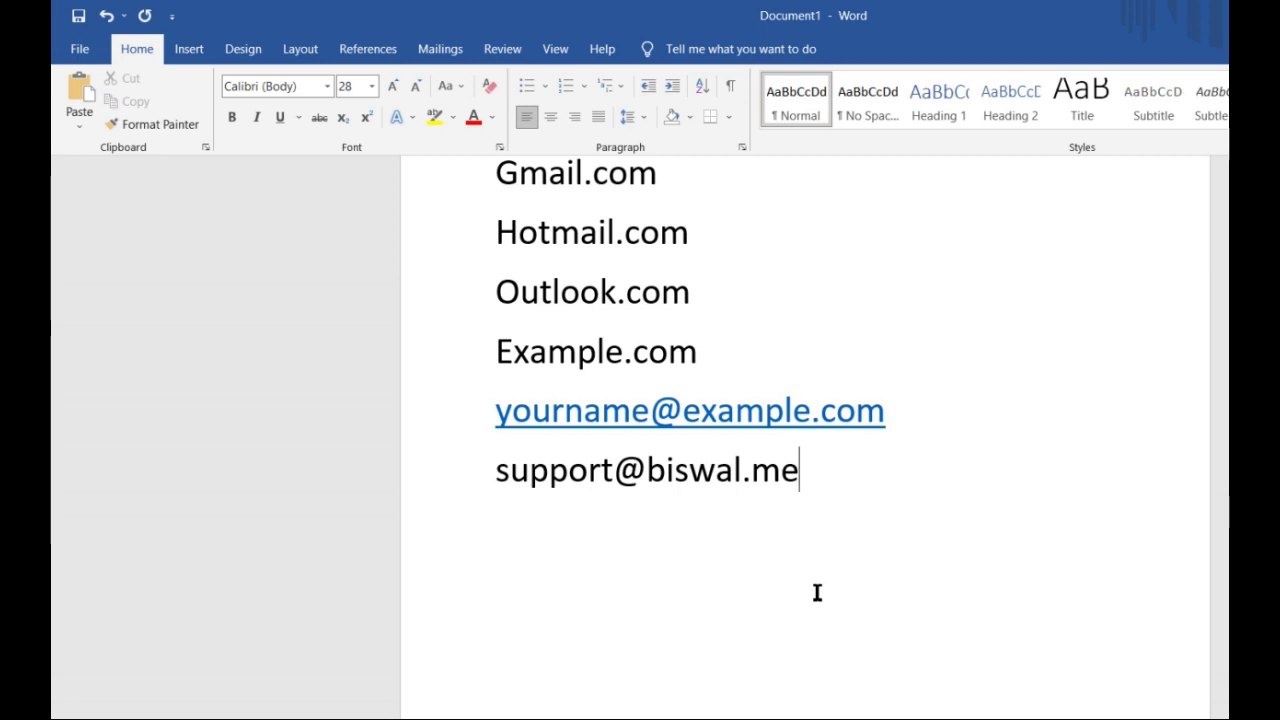
Look over the rest of the first page and highlight the domain of the support address
scroll(817, 593, down, 3)
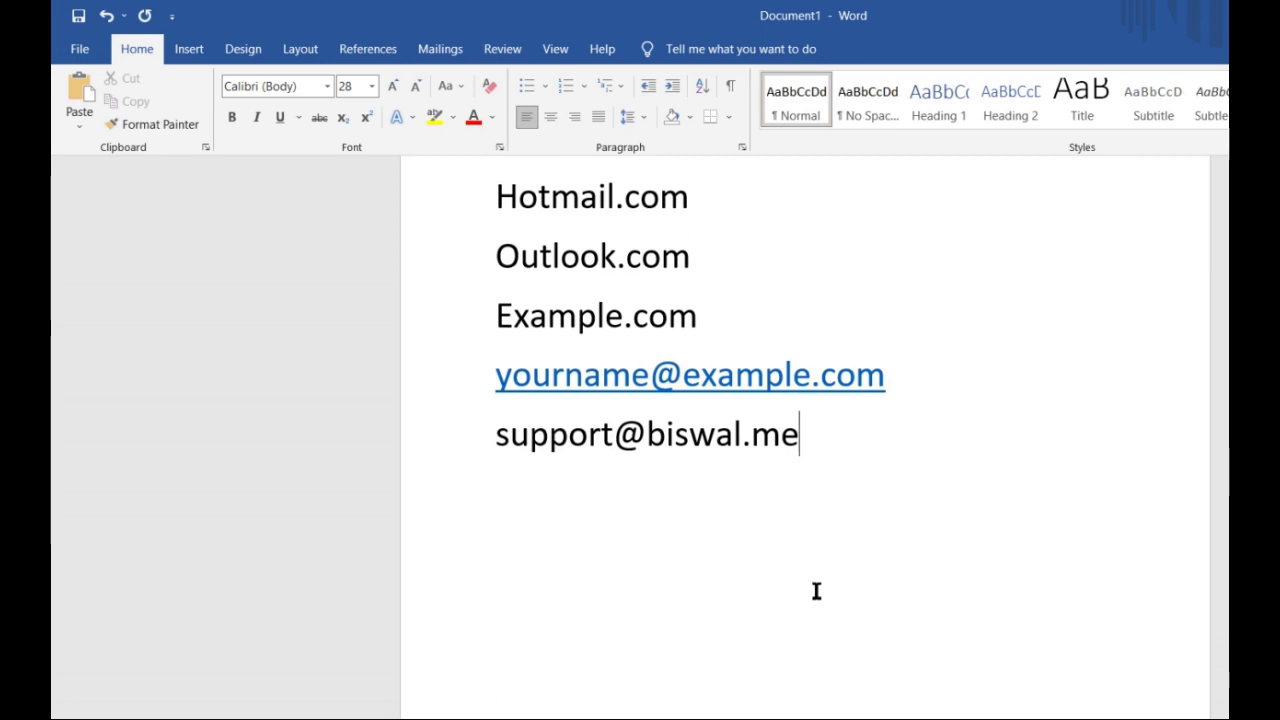
scroll(817, 590, down, 3)
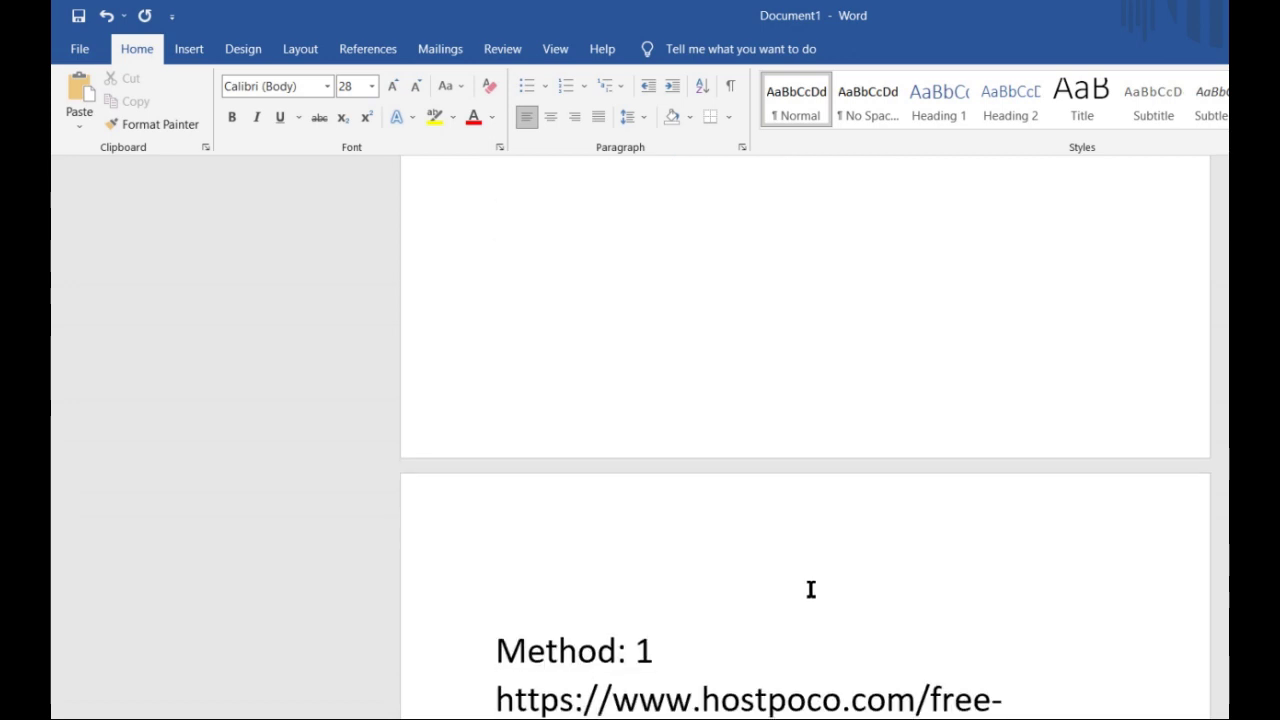
scroll(811, 589, up, 2)
scroll(810, 589, up, 2)
drag(650, 327, 800, 327)
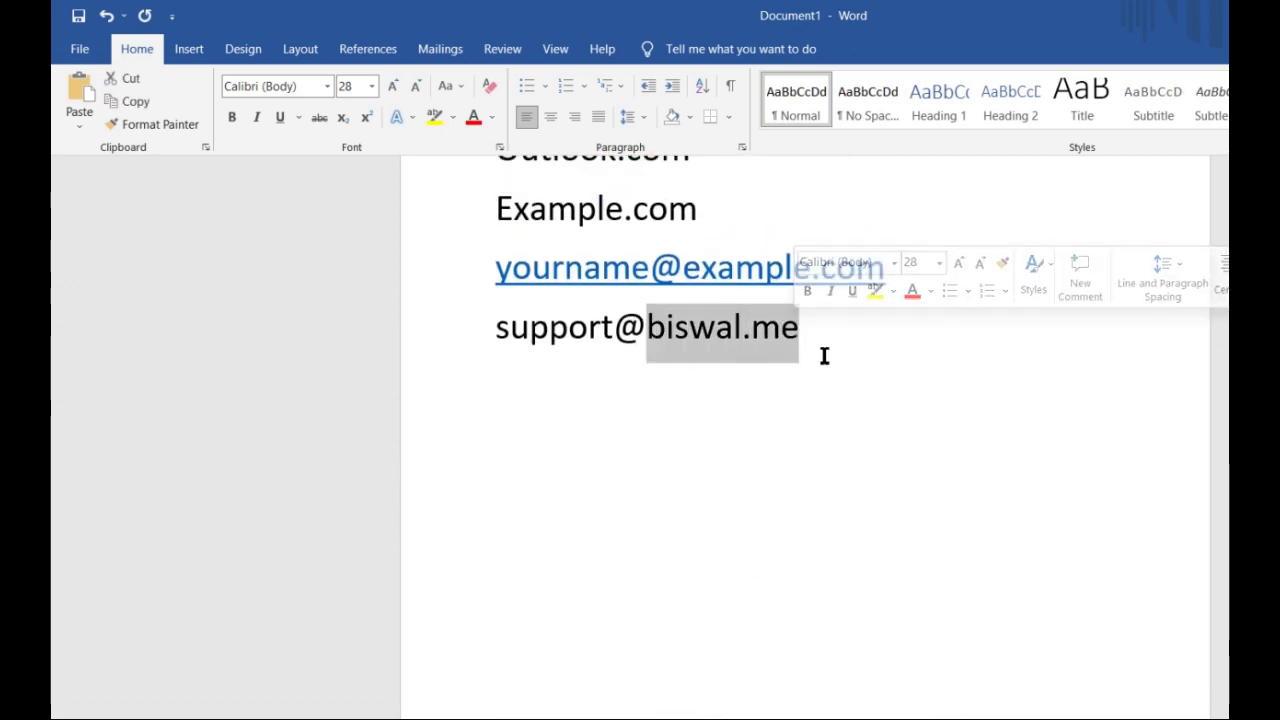
click(820, 348)
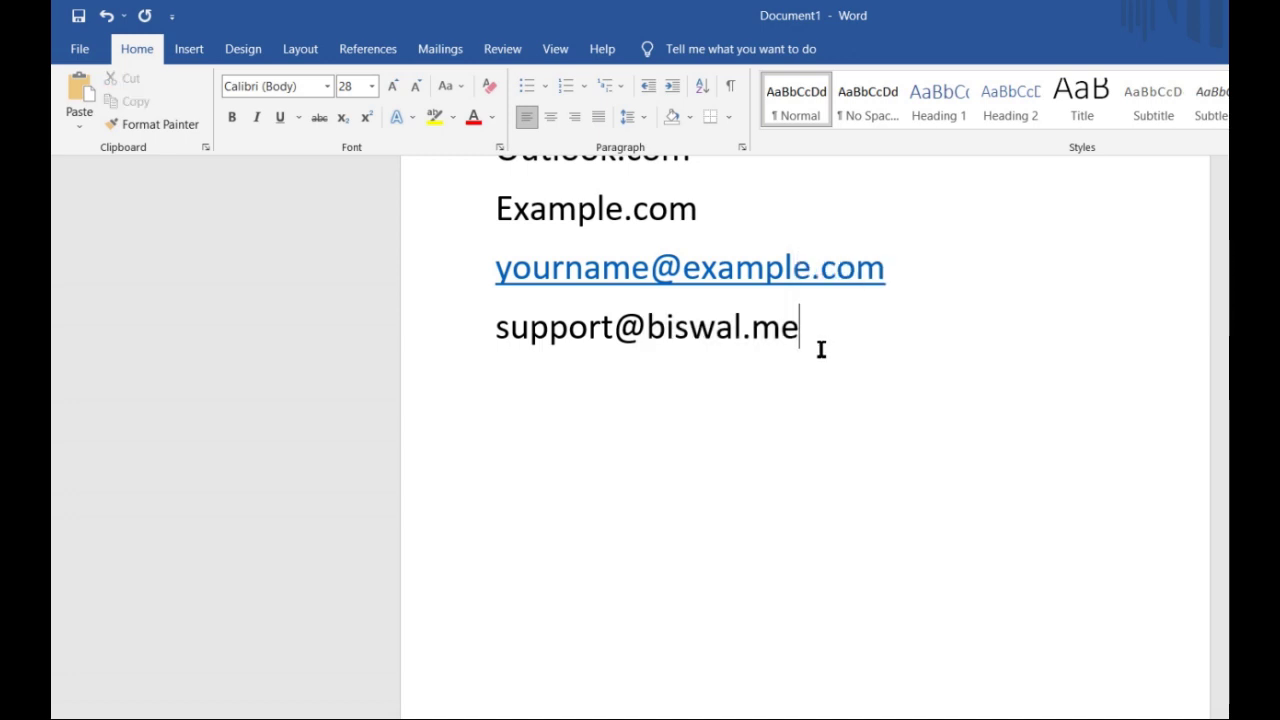
Copy the HostPoco free-hosting link listed under Method: 1
scroll(821, 349, down, 7)
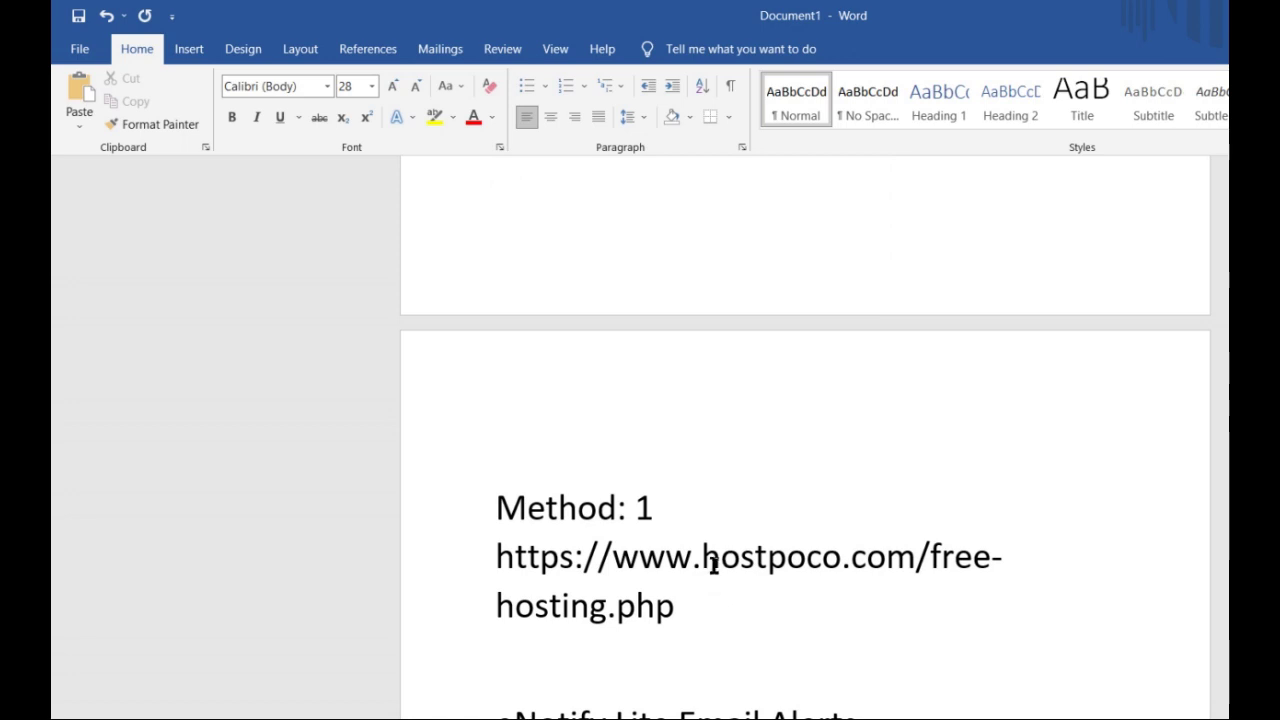
drag(736, 565, 757, 583)
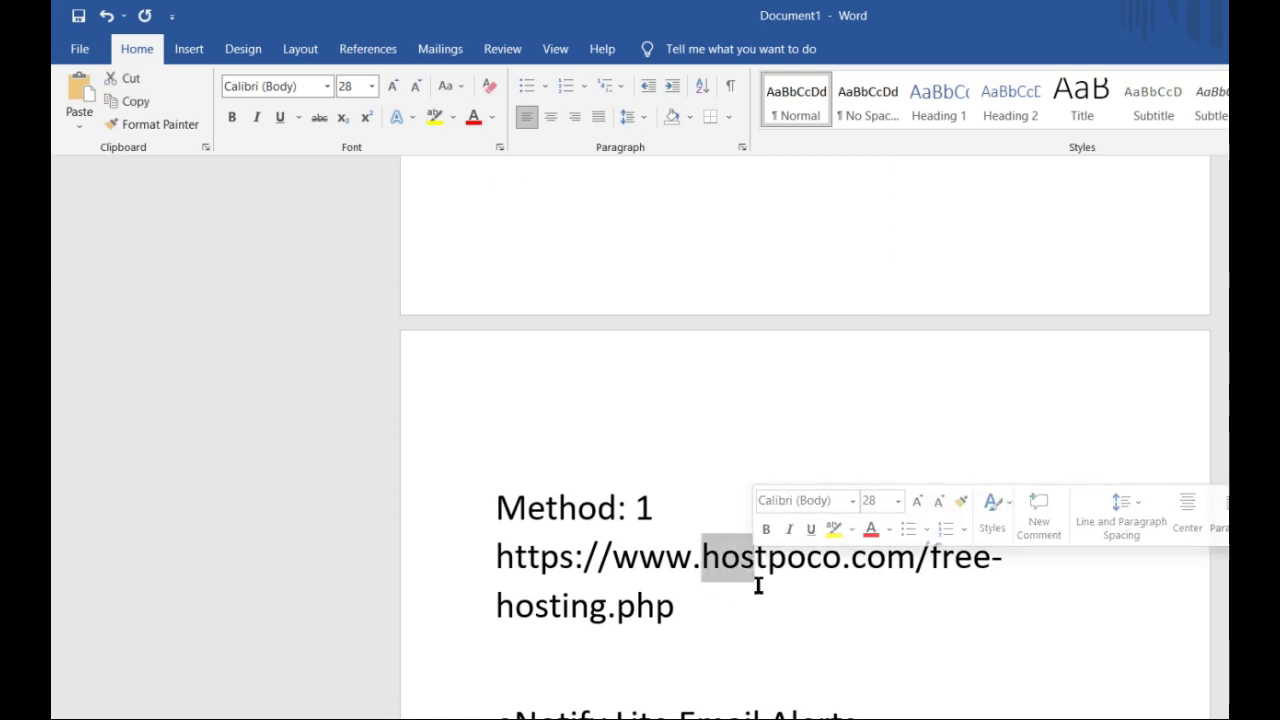
click(733, 611)
shift+click(512, 566)
key(ctrl+c)
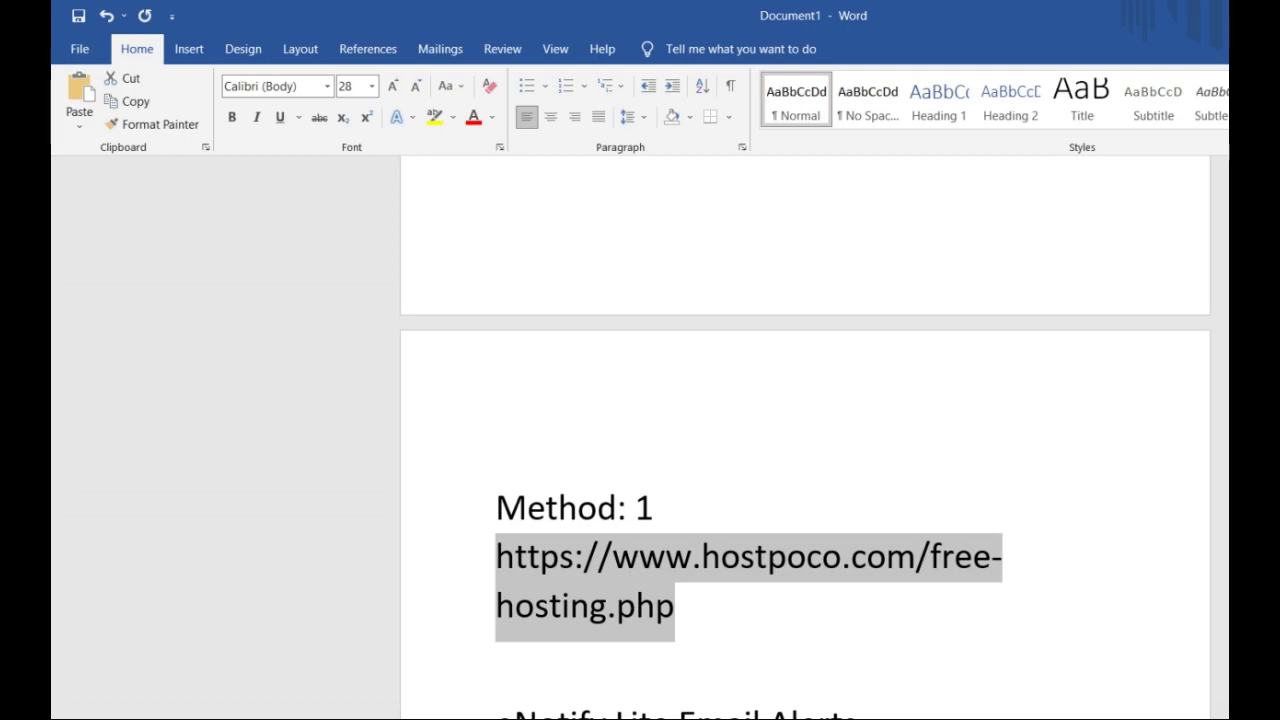
Switch to Chrome and open the copied hostpoco.com/free-hosting.php link in a new tab
key(alt+Tab)
click(560, 27)
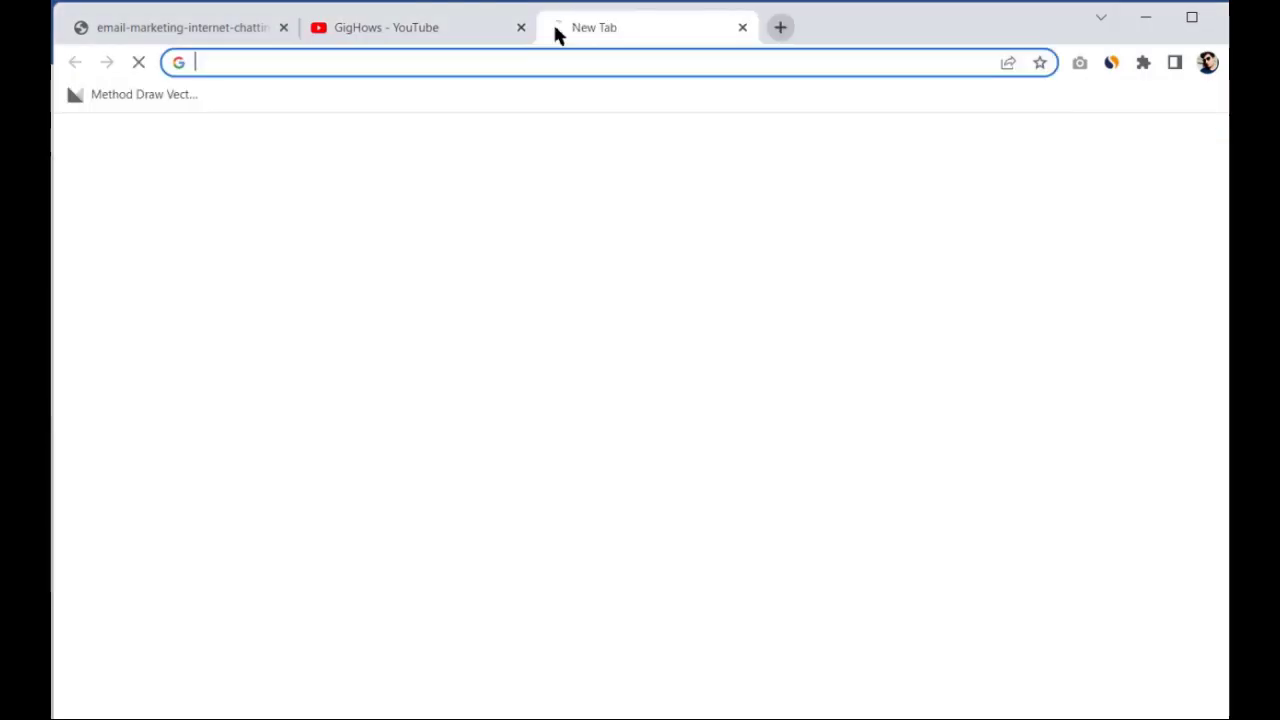
key(ctrl+v)
key(Return)
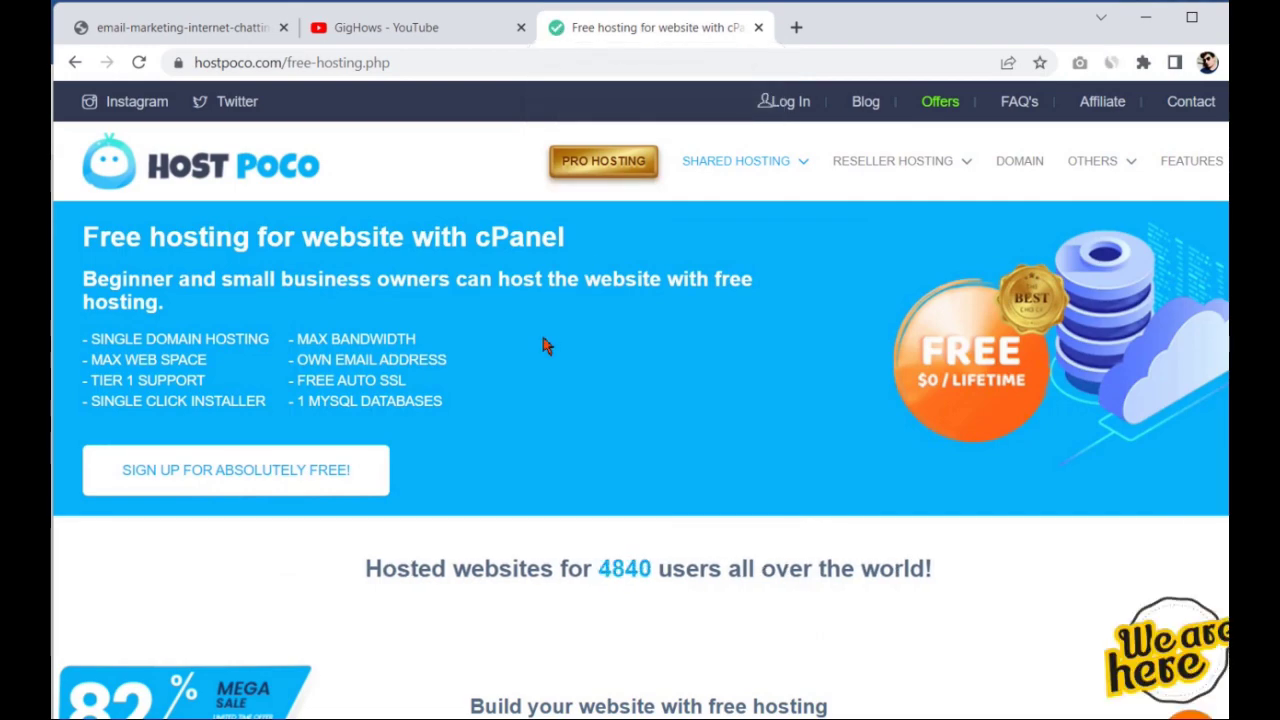
Examine the HostPoco free hosting page's introduction and highlight its web address
scroll(545, 345, down, 4)
scroll(545, 345, up, 4)
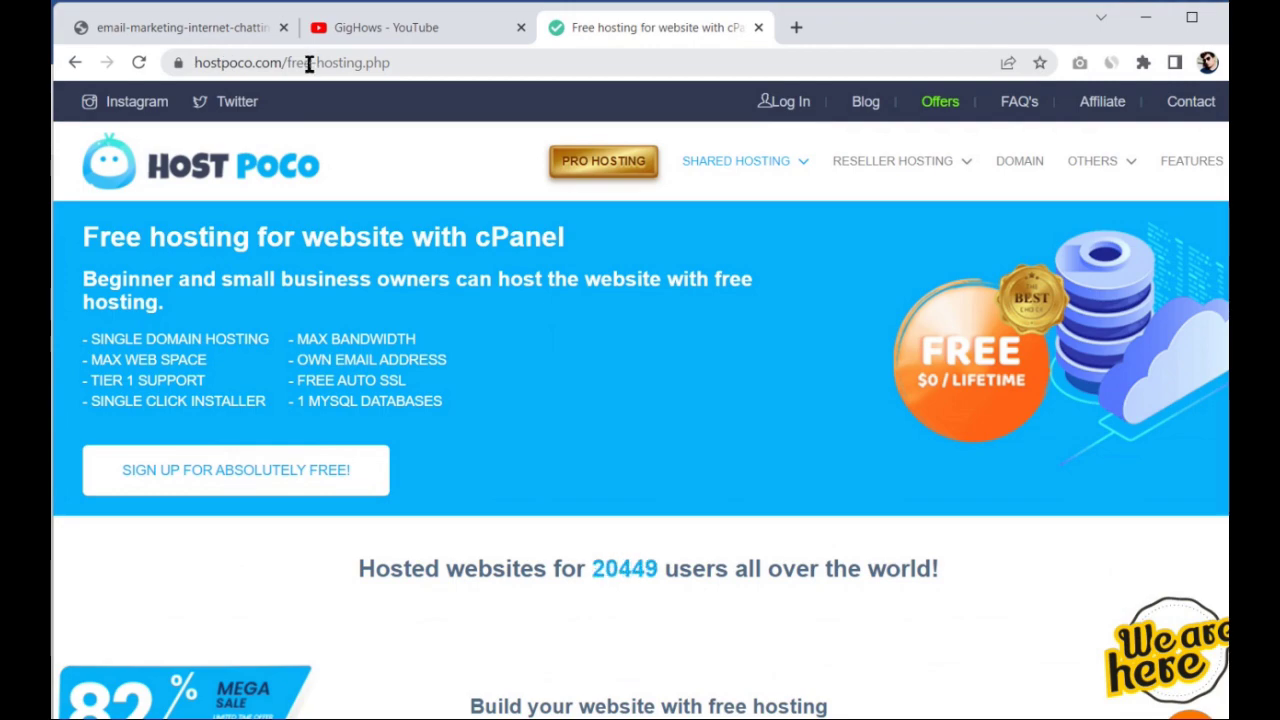
drag(286, 62, 390, 63)
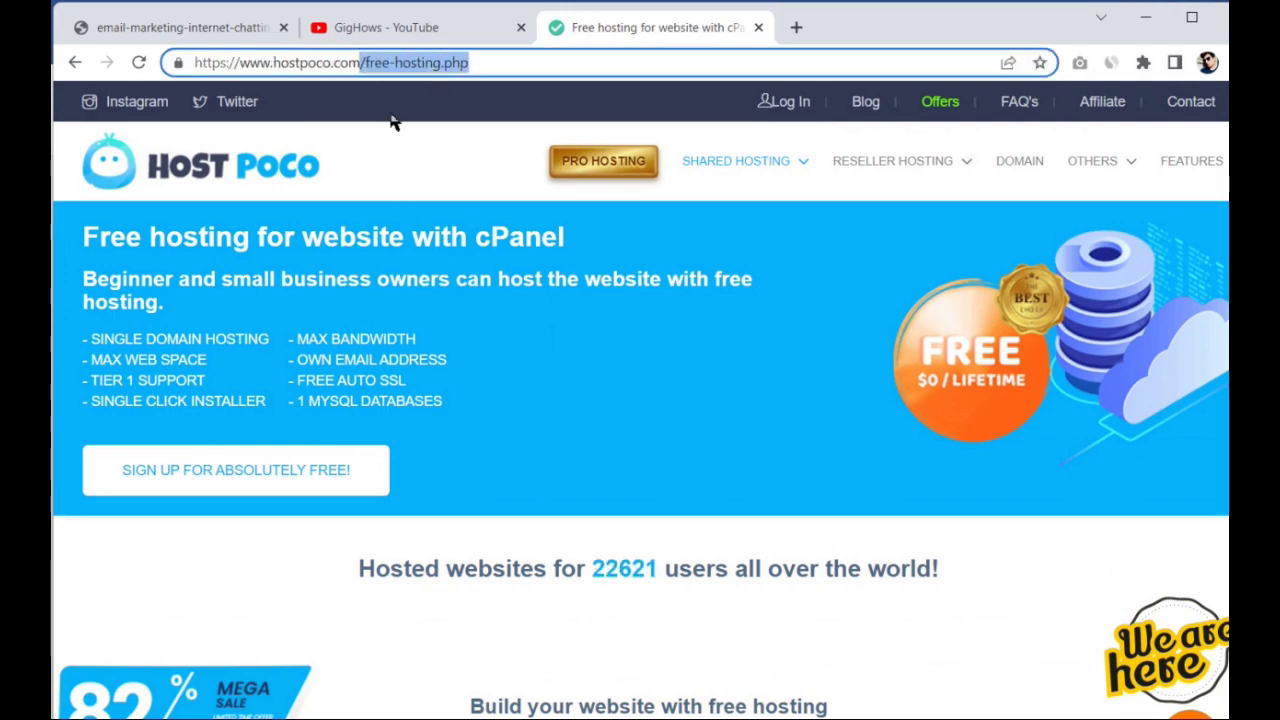
scroll(470, 350, down, 3)
scroll(488, 357, up, 2)
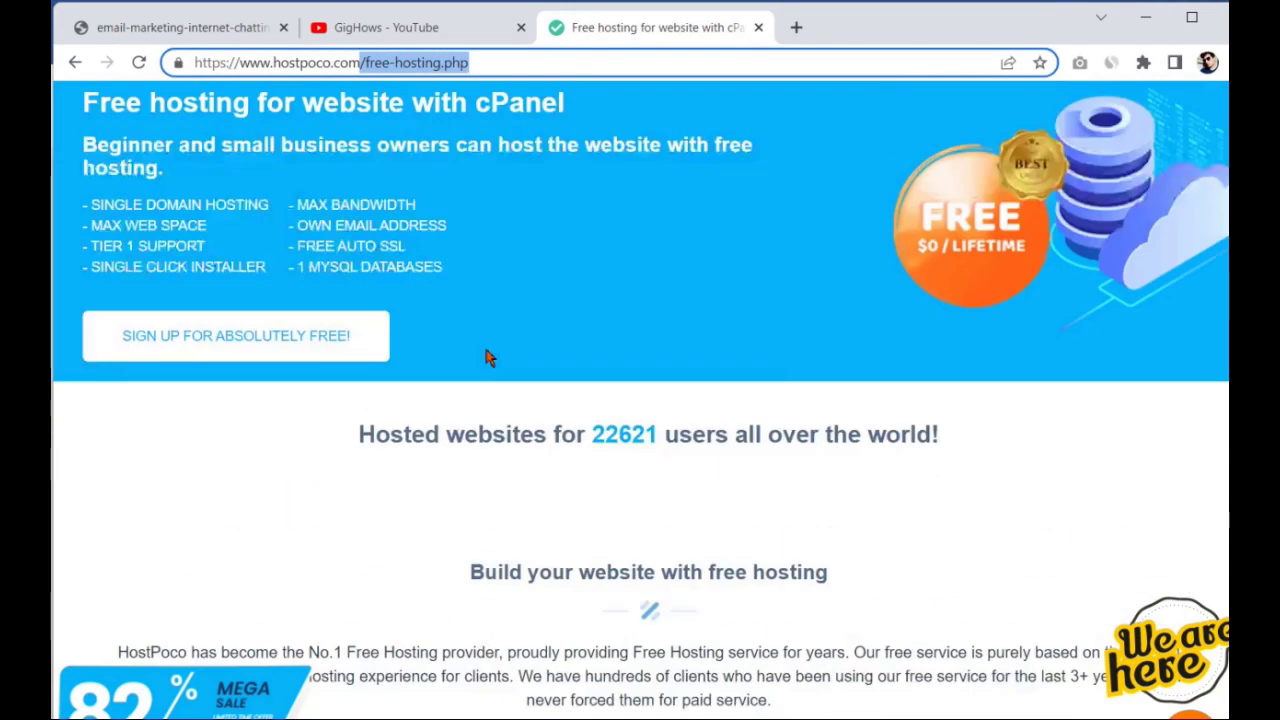
scroll(488, 357, up, 2)
click(466, 114)
drag(450, 63, 187, 62)
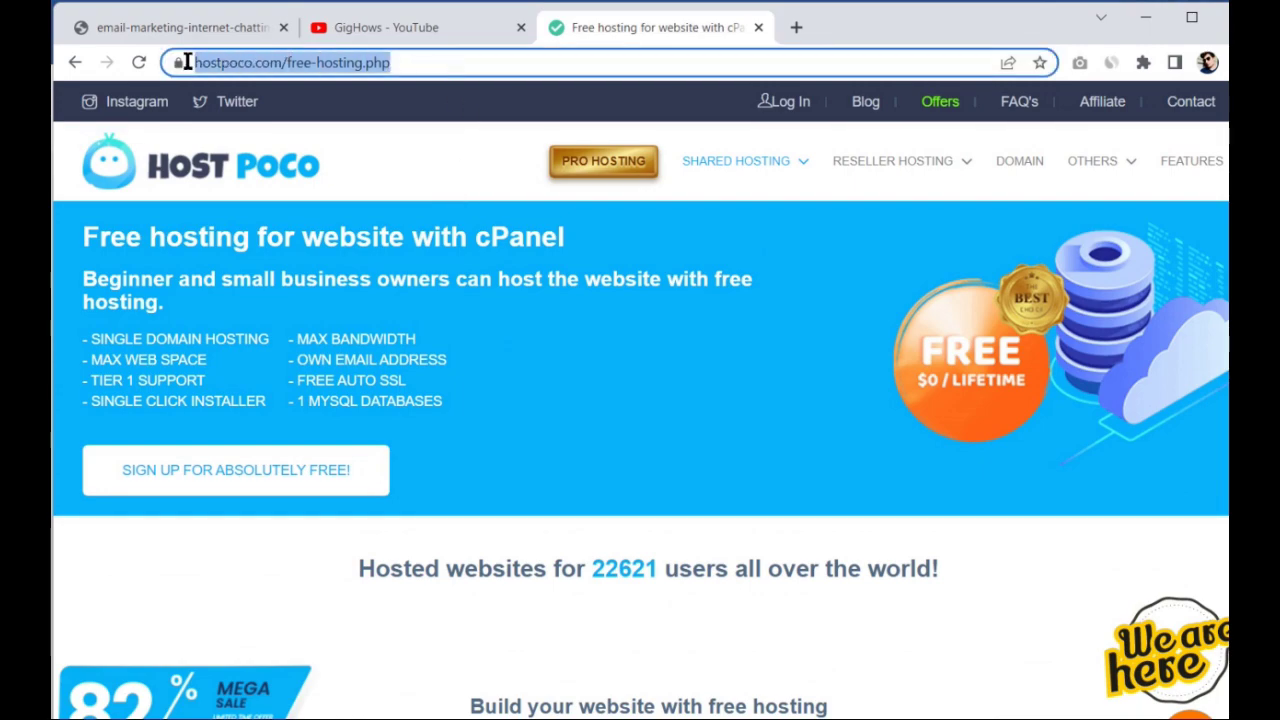
Find the hosting plan comparison on the page and highlight the FREE Startup plan's heading
scroll(534, 291, down, 8)
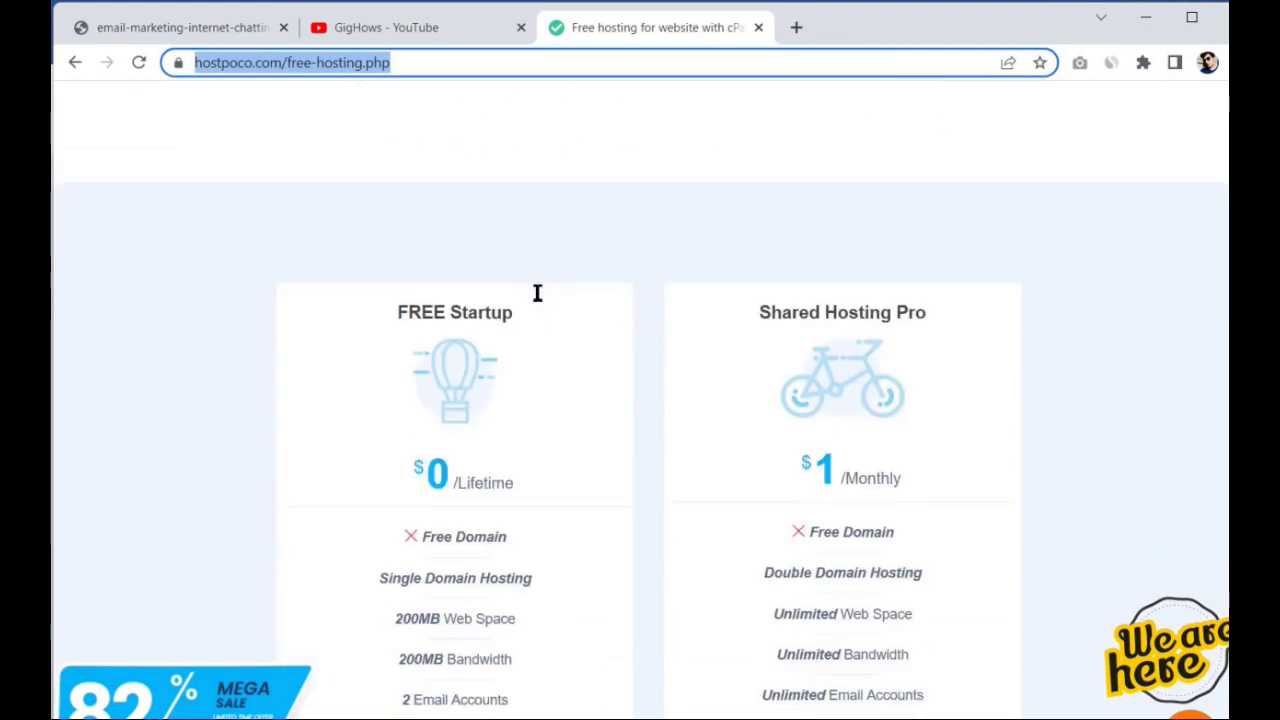
scroll(537, 292, down, 1)
drag(391, 211, 530, 224)
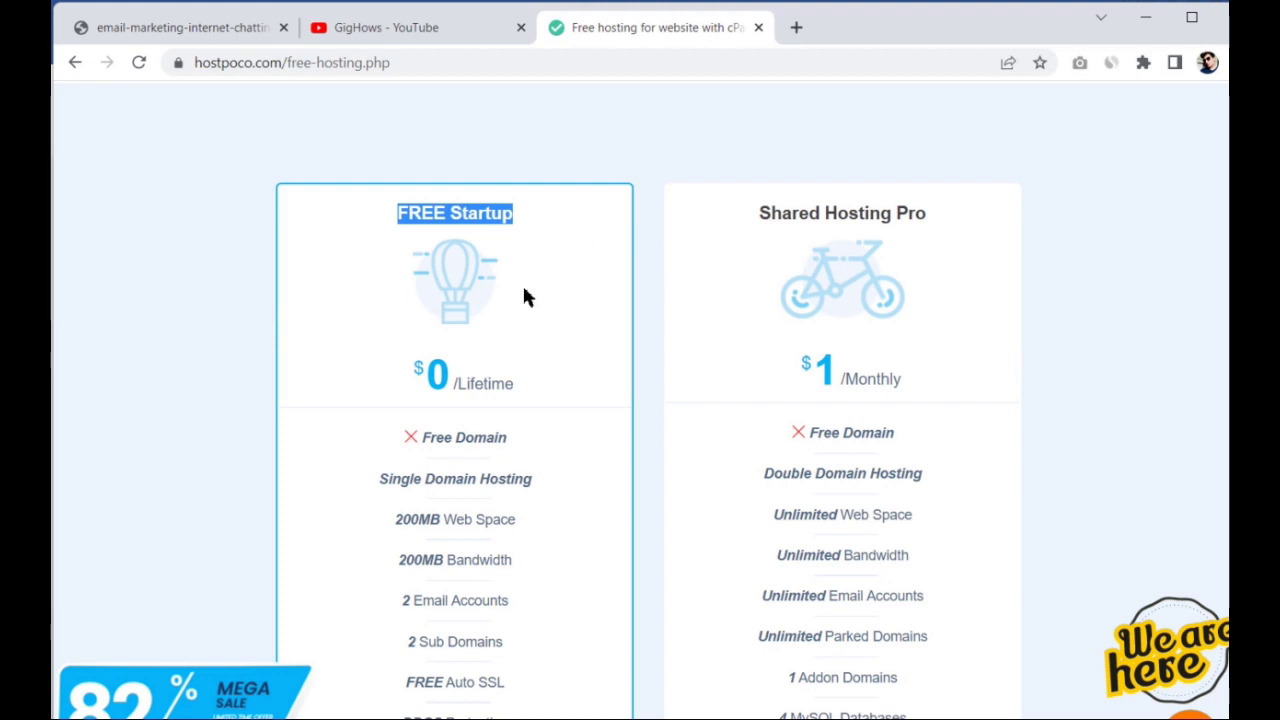
Highlight the FREE Startup plan's lifetime price, email account allowance and Free Domain entry in the plan comparison
drag(430, 374, 509, 383)
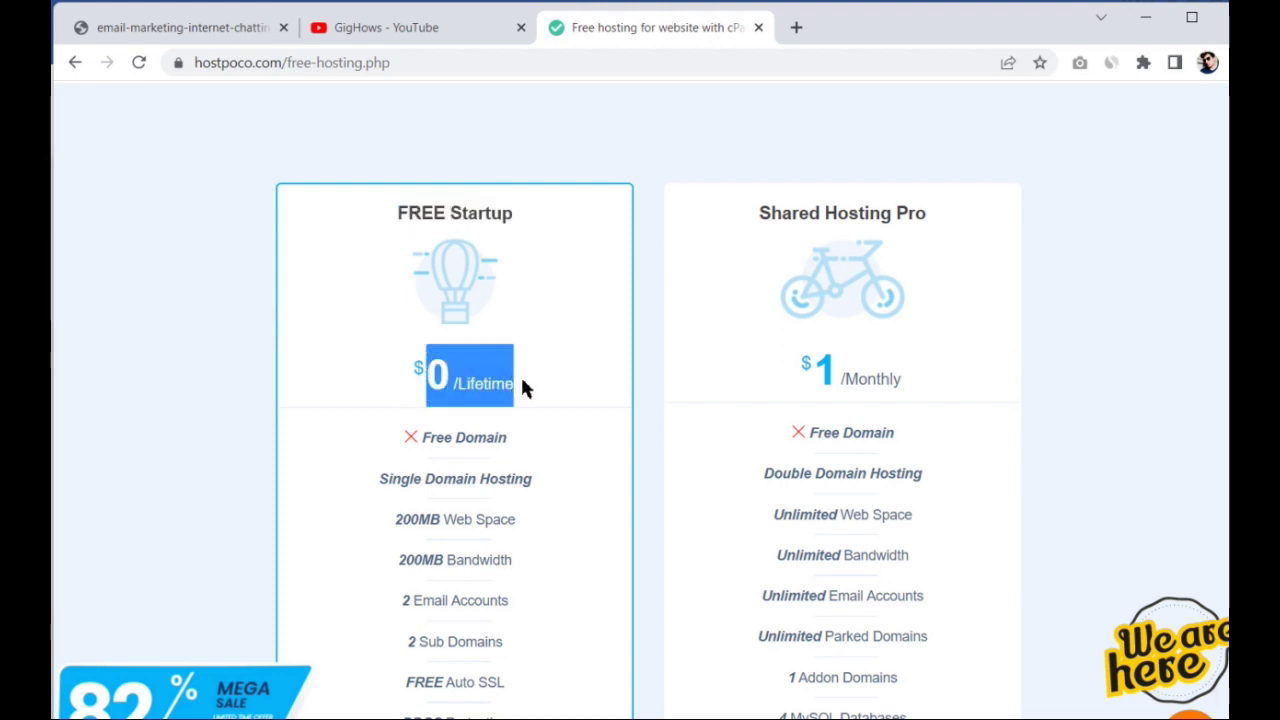
scroll(522, 388, down, 1)
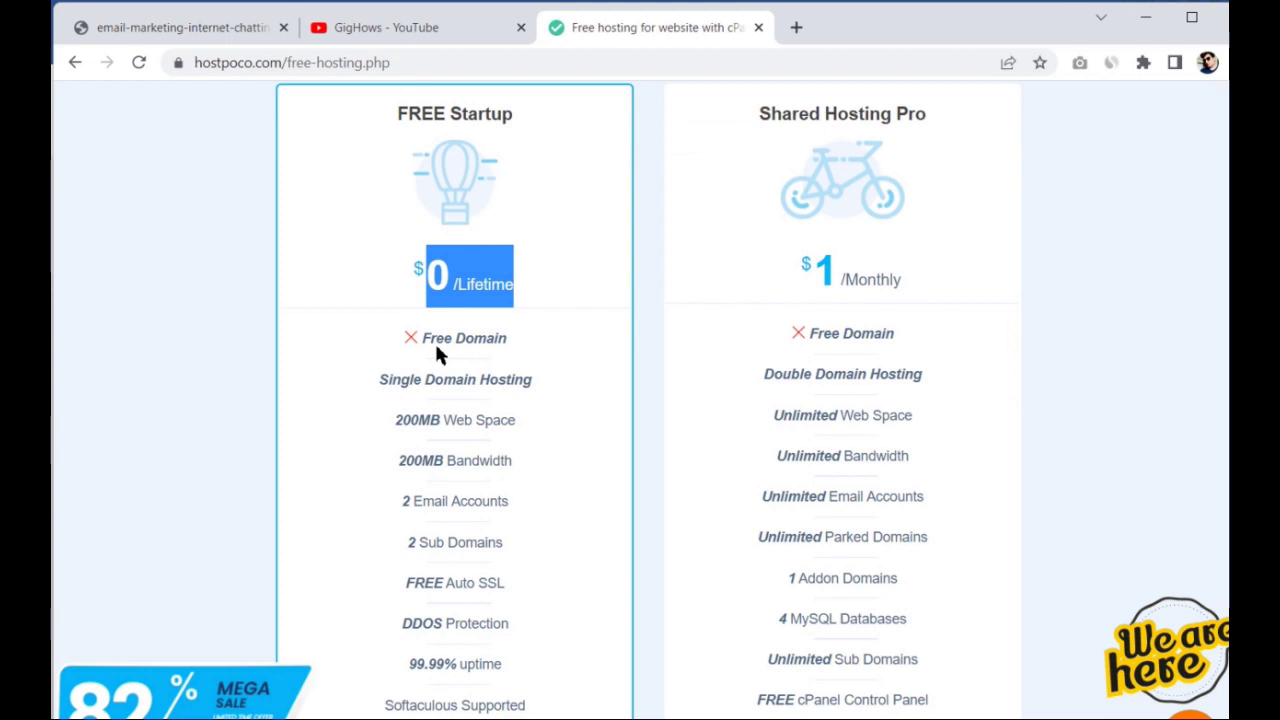
scroll(436, 350, down, 1)
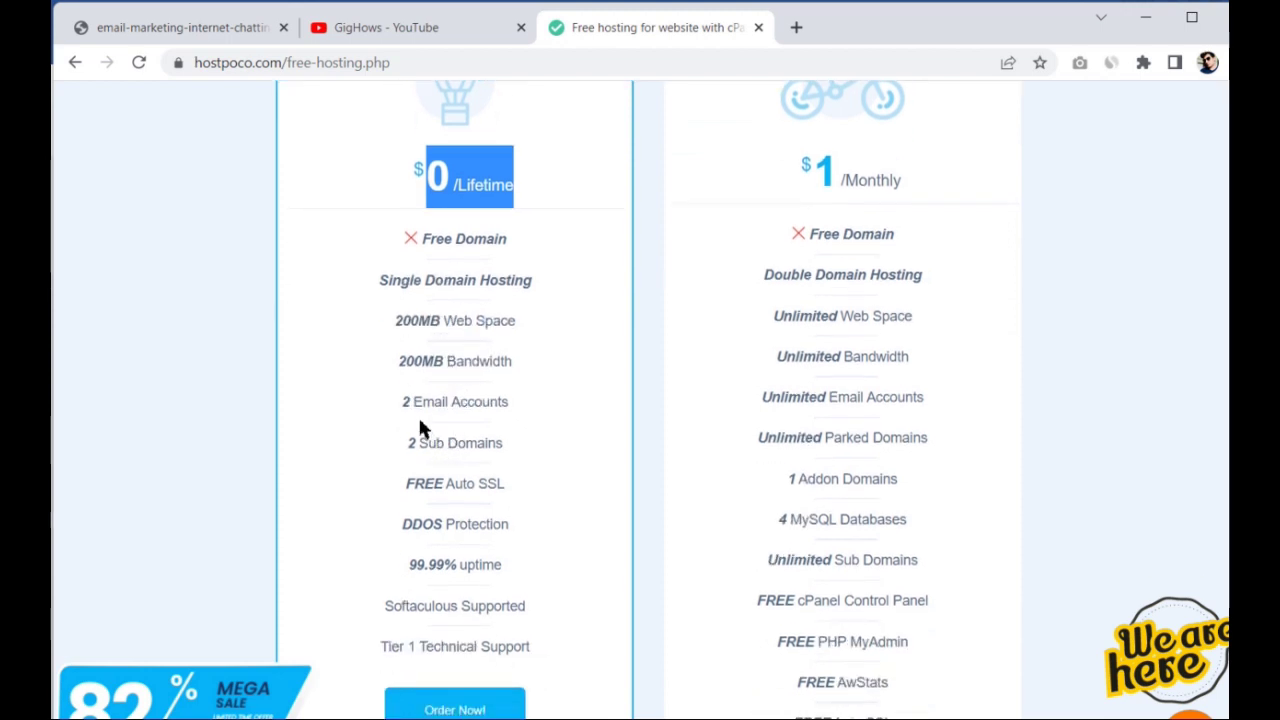
drag(403, 405, 498, 409)
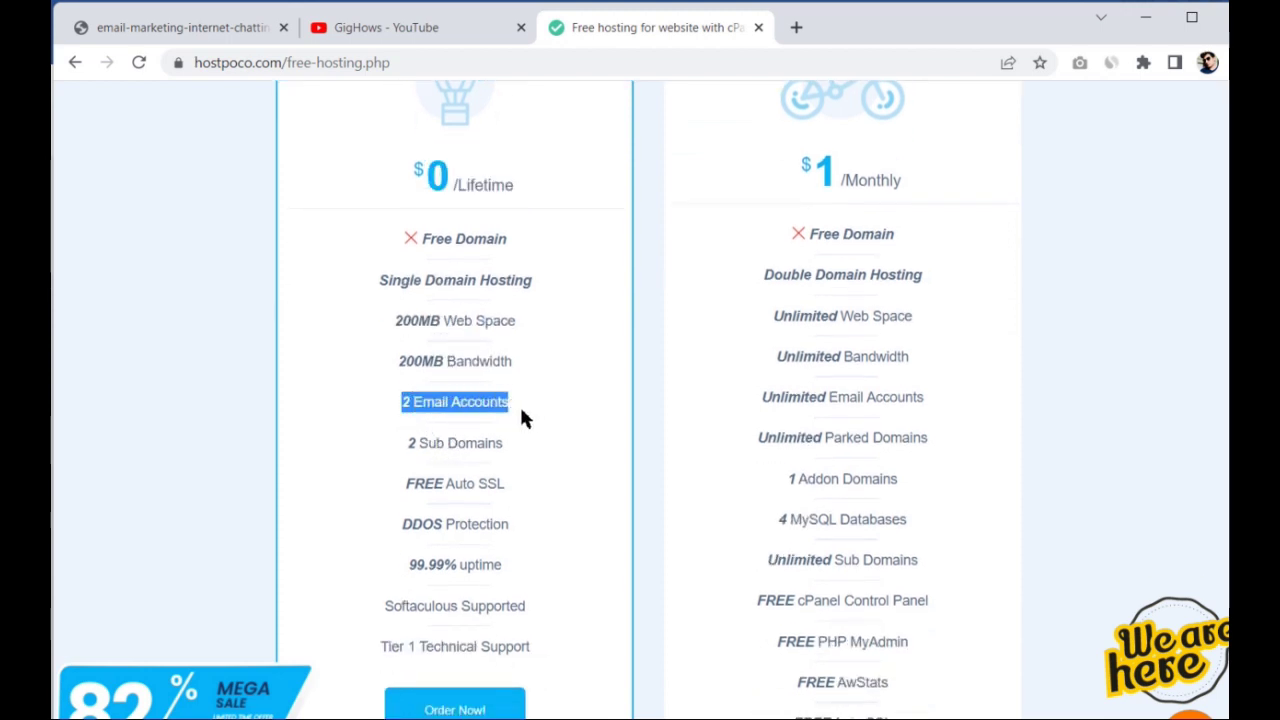
drag(422, 240, 544, 257)
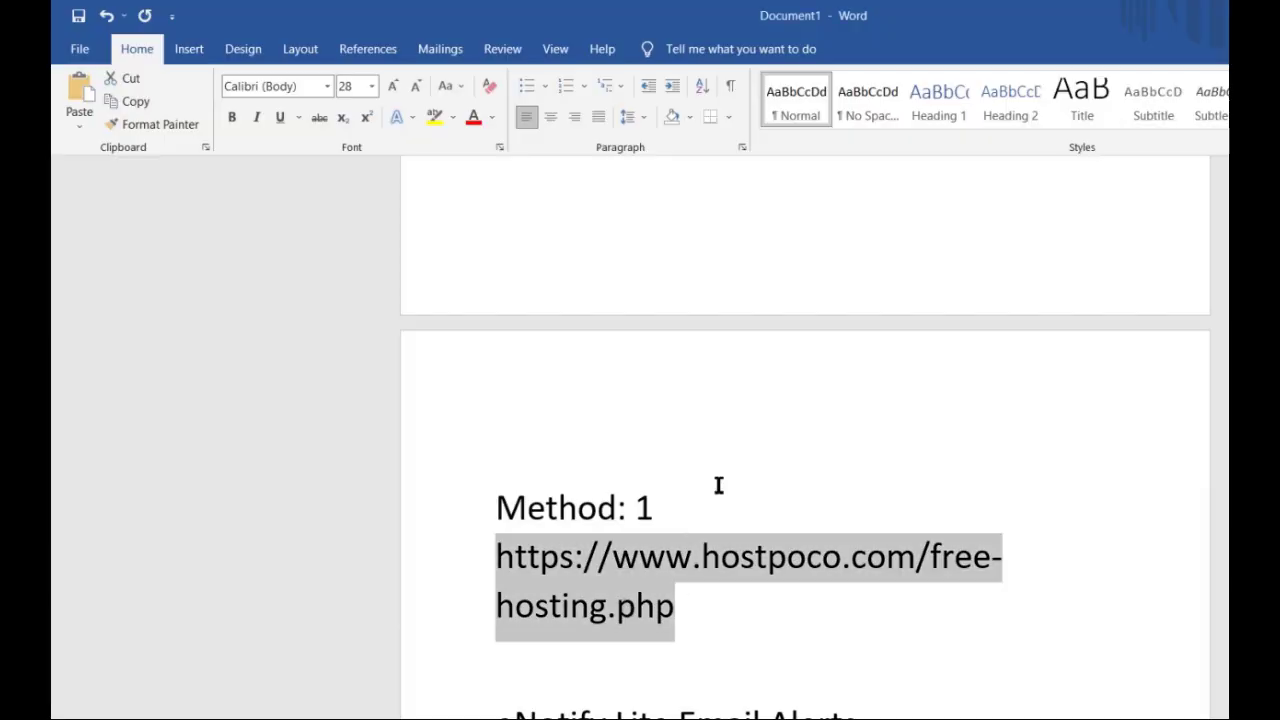
Switch to the Word document, find the example business email addresses and highlight one address's domain part
scroll(717, 486, up, 4)
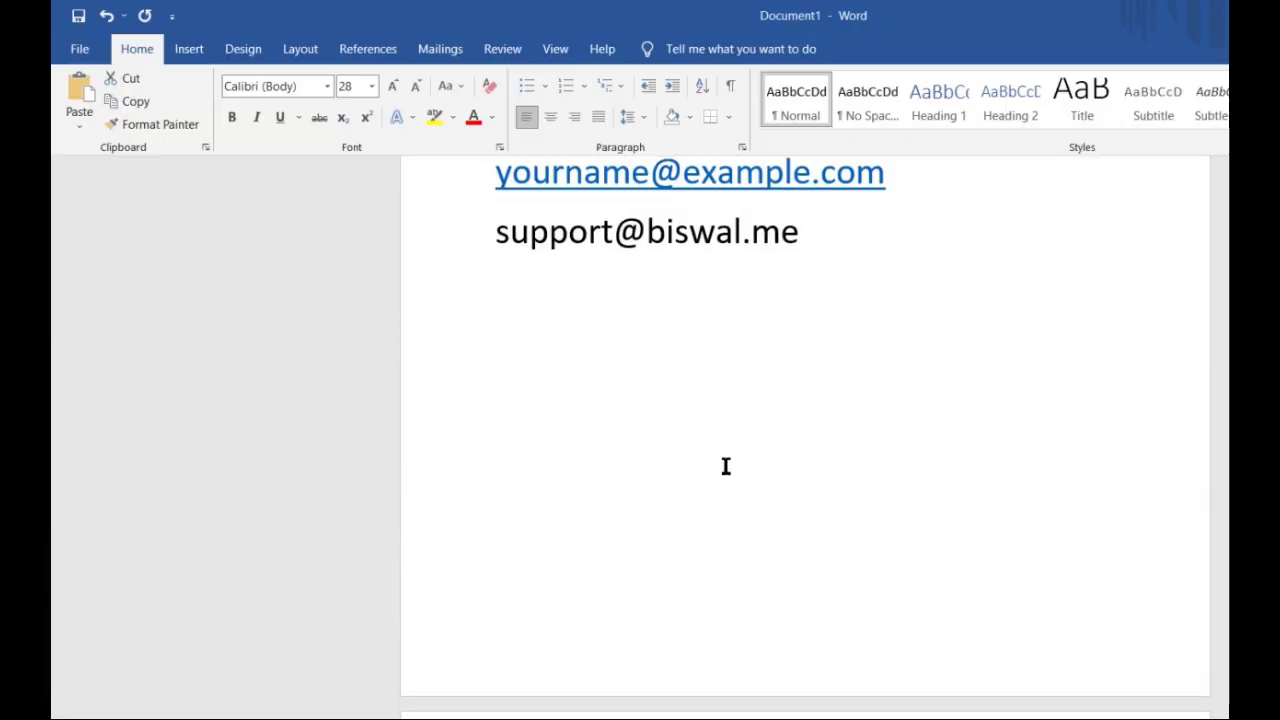
scroll(726, 466, up, 2)
drag(798, 374, 654, 378)
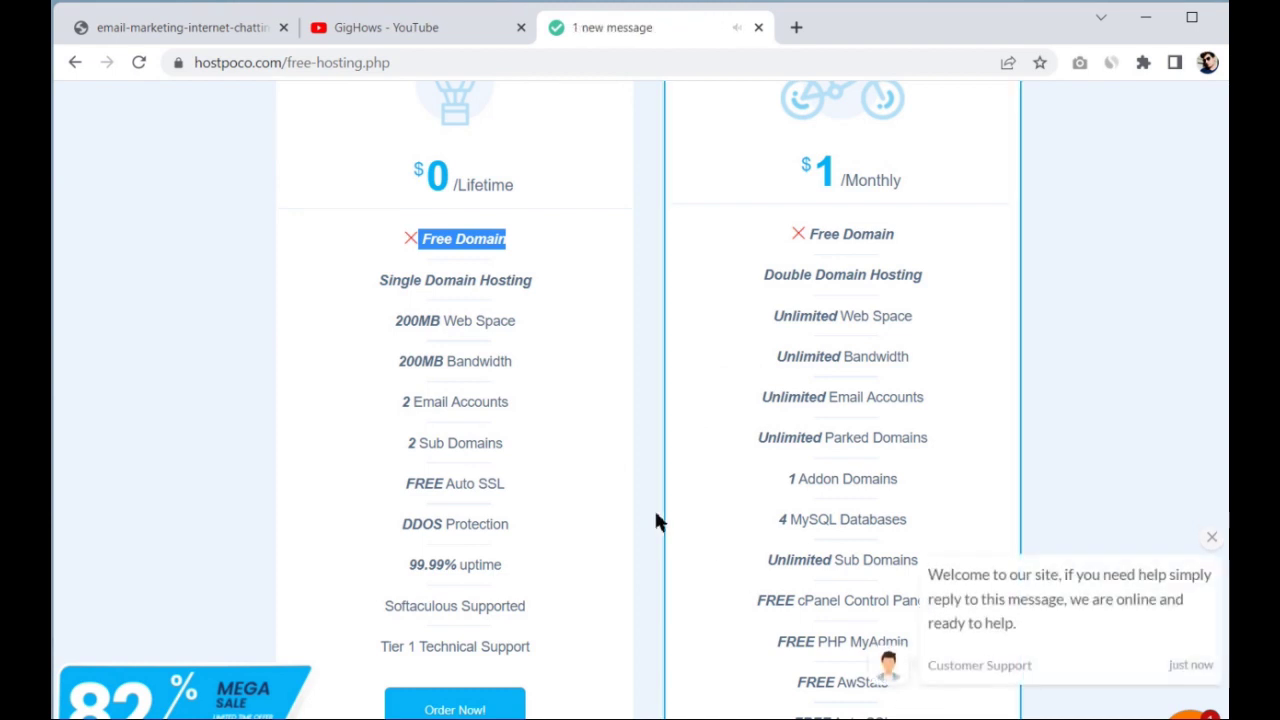
Return to the HostPoco plan comparison in Chrome and order the FREE Startup plan
click(498, 437)
scroll(498, 437, down, 2)
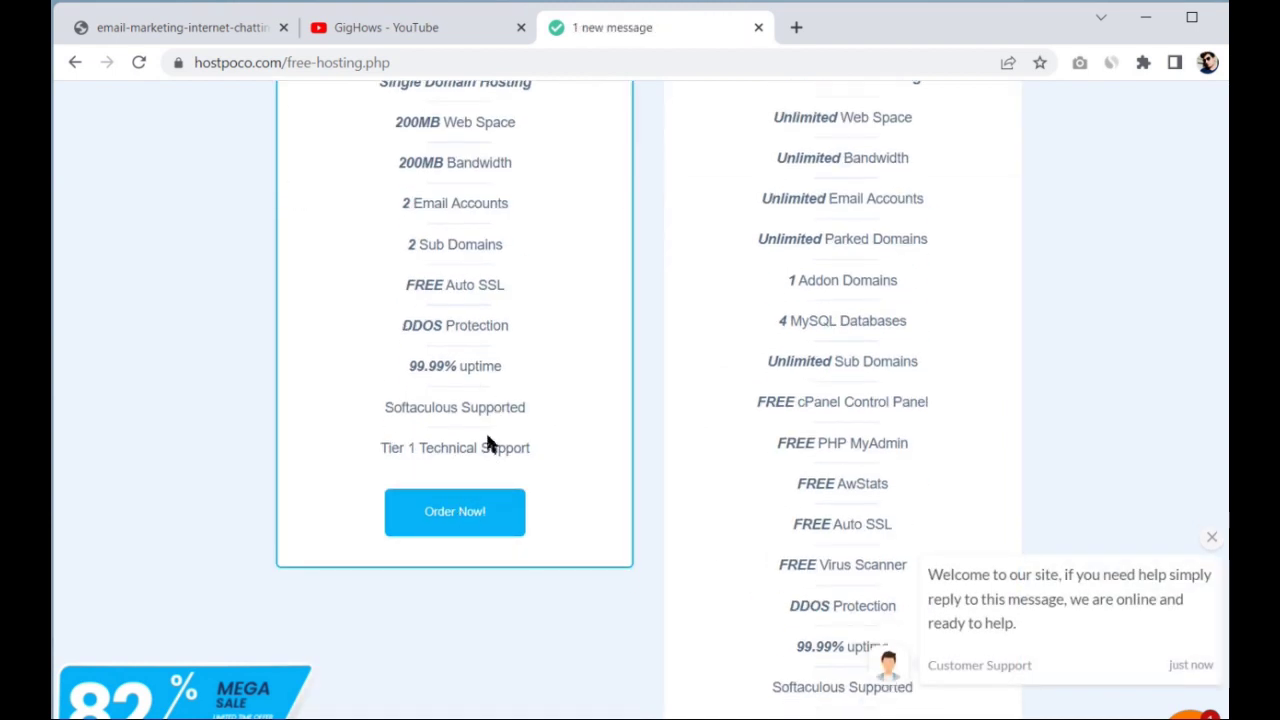
click(471, 511)
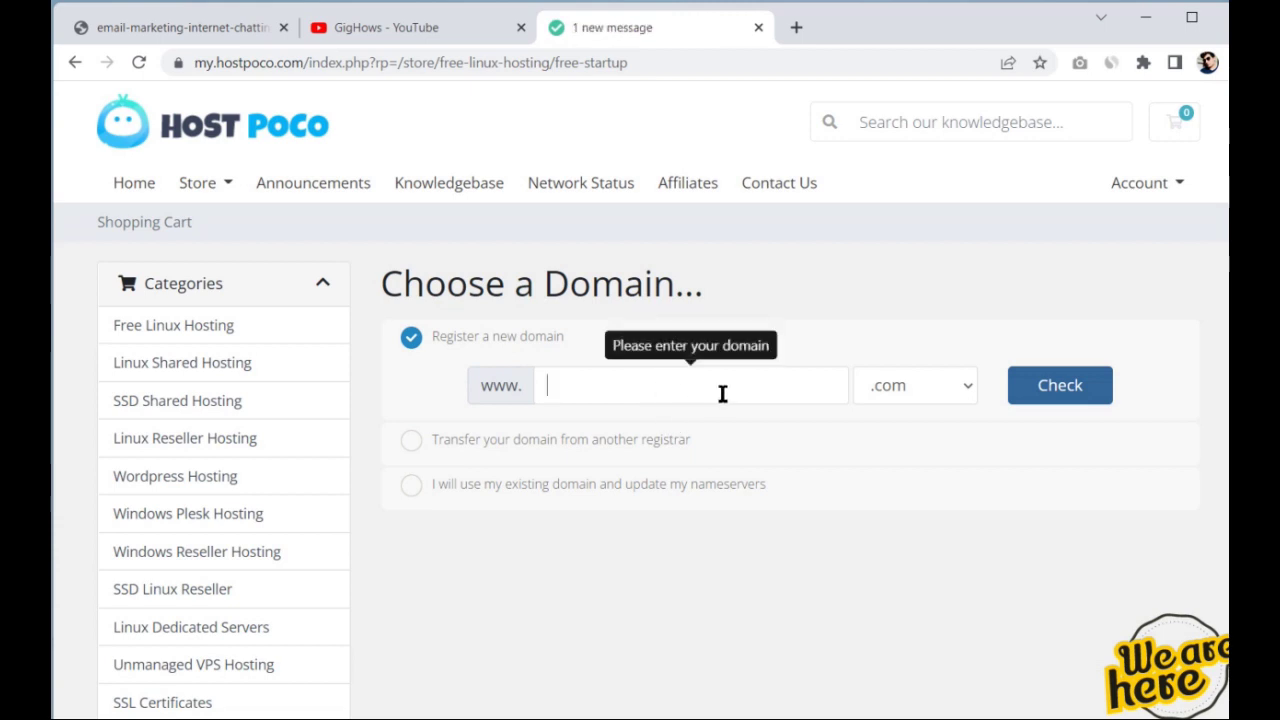
Choose to use an existing domain with updated nameservers, enter biswal.me as the domain, and submit it
click(468, 485)
click(674, 494)
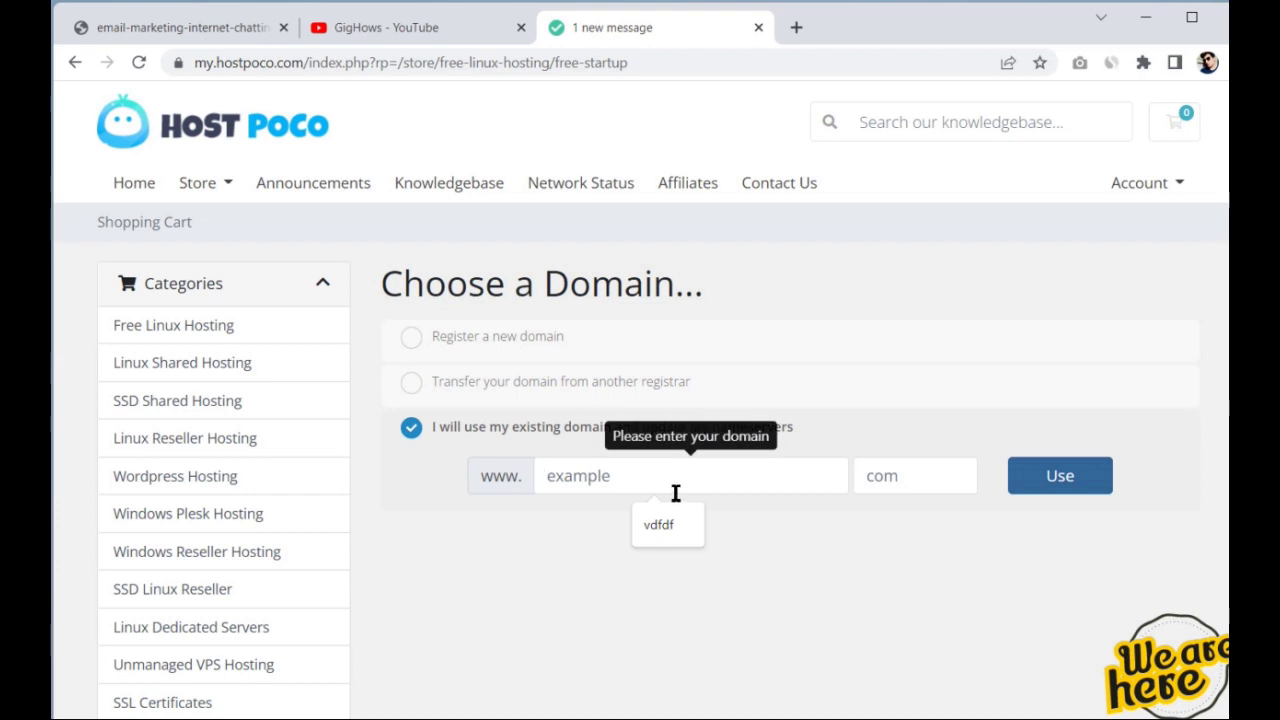
text(biswal)
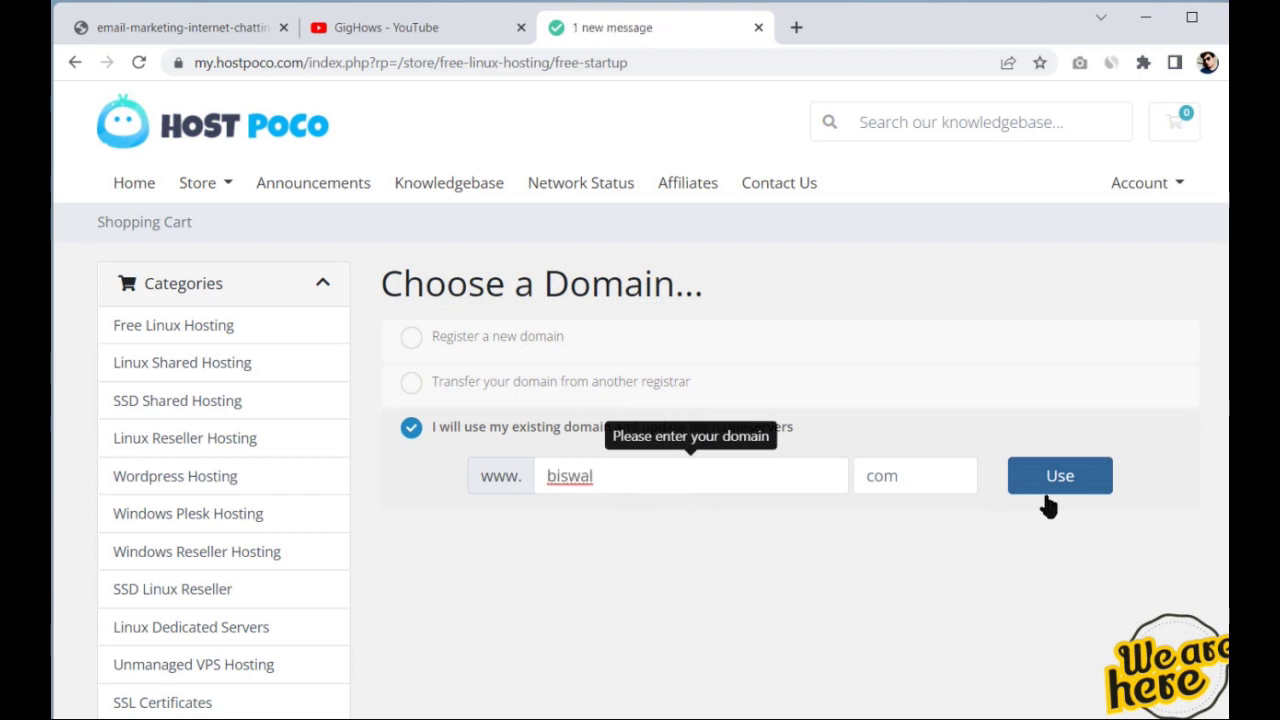
click(960, 481)
text(me)
double_click(960, 481)
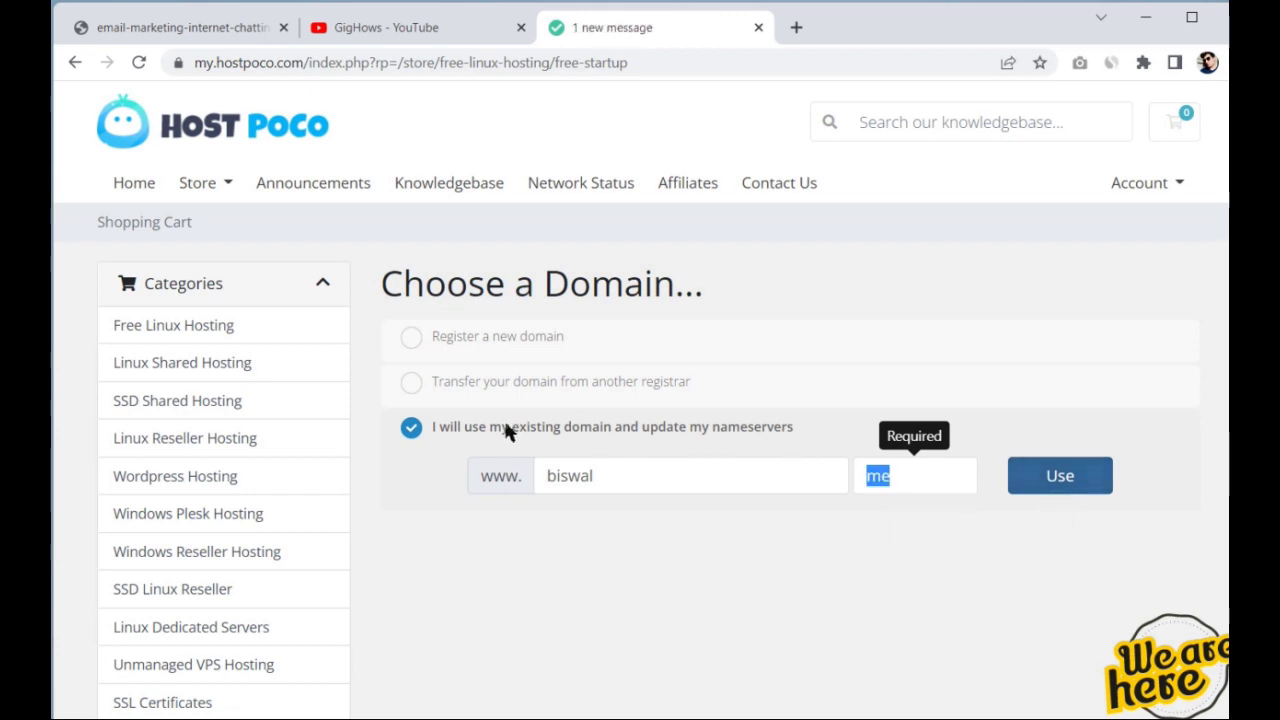
drag(509, 430, 612, 434)
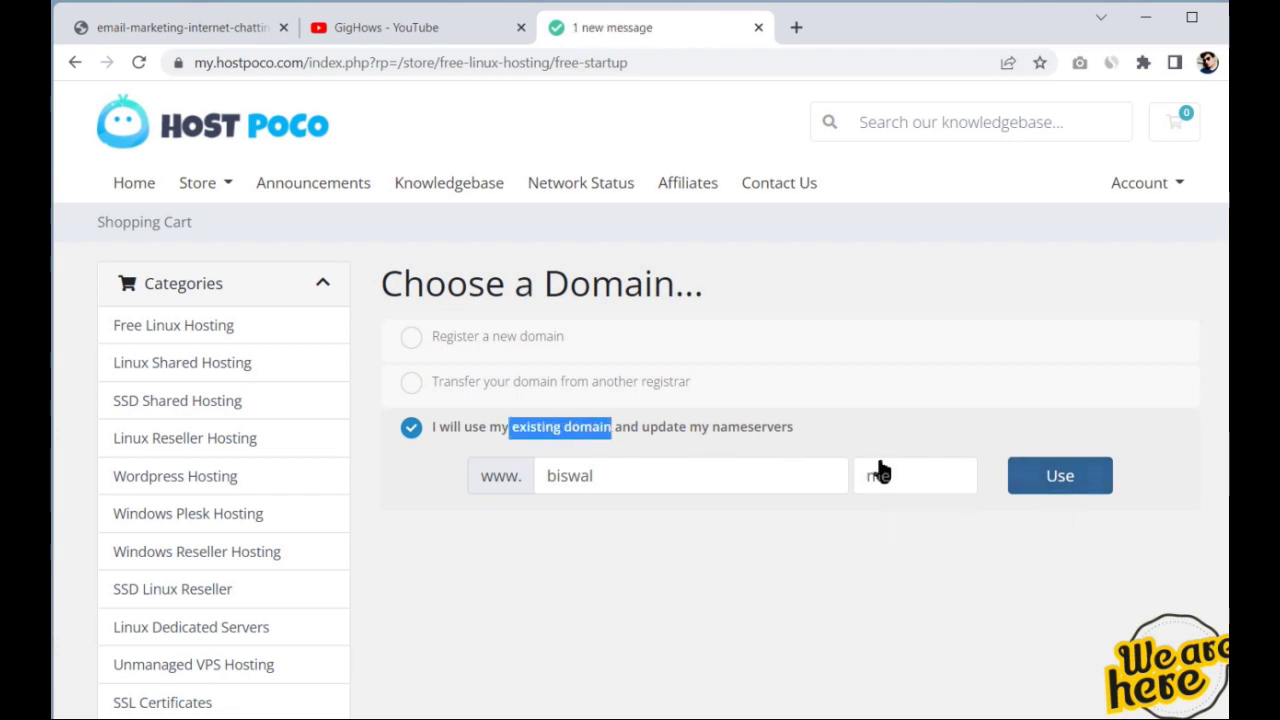
click(1060, 475)
Review the FREE Startup configuration page, highlighting the included email accounts and the total due in the order summary
click(811, 616)
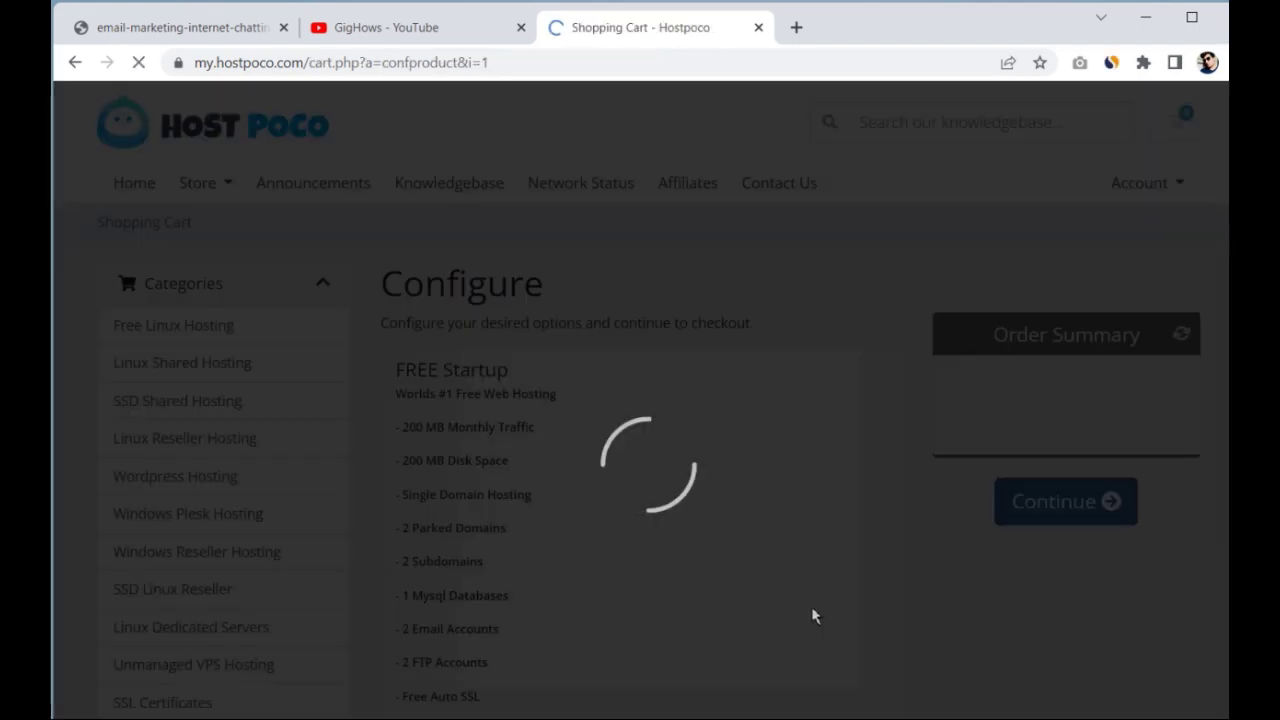
scroll(809, 605, down, 5)
scroll(980, 385, up, 2)
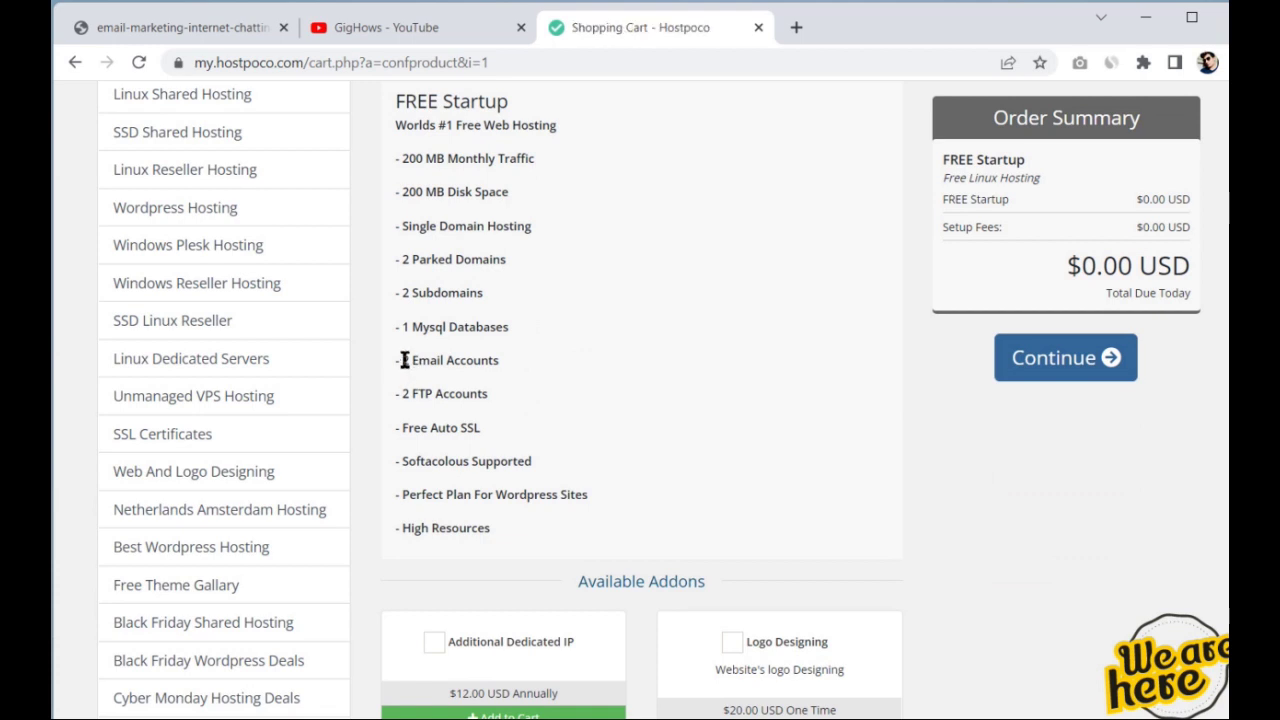
drag(403, 360, 495, 365)
drag(1068, 265, 1205, 277)
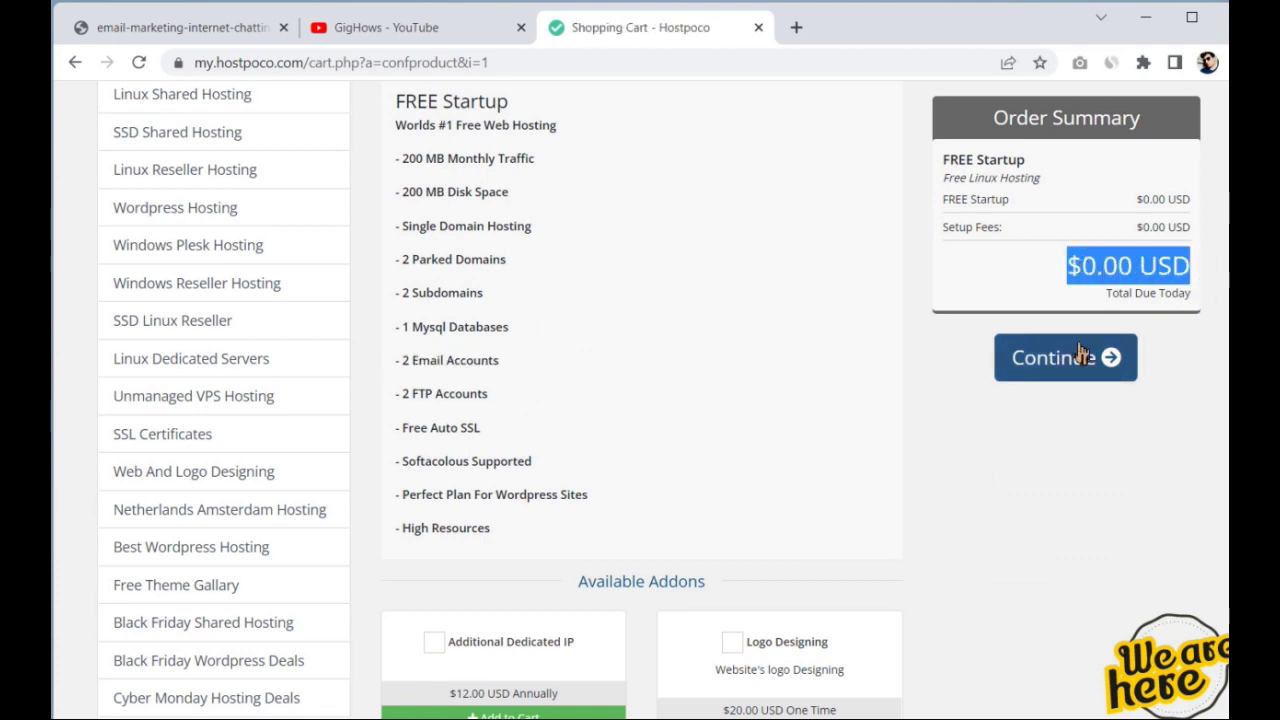
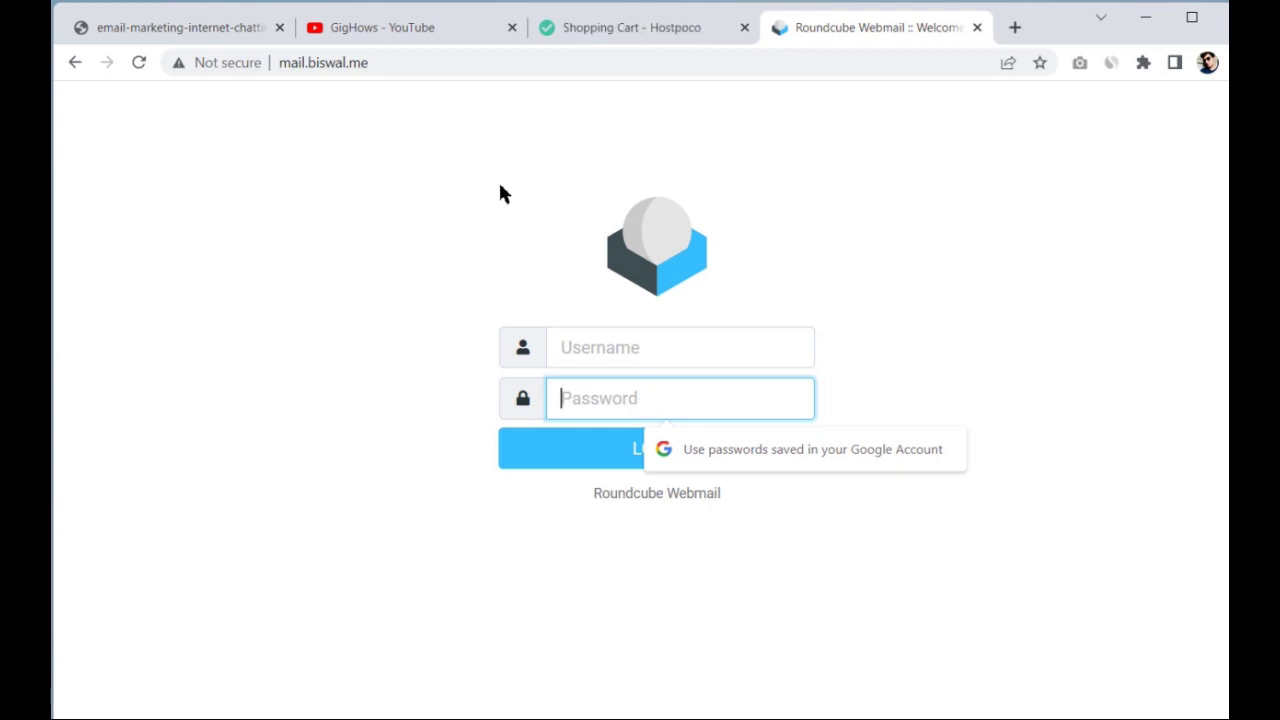
Dismiss the saved-password suggestion on the webmail login page, and highlight the eNotify Lite Email Alerts line in Word
click(931, 186)
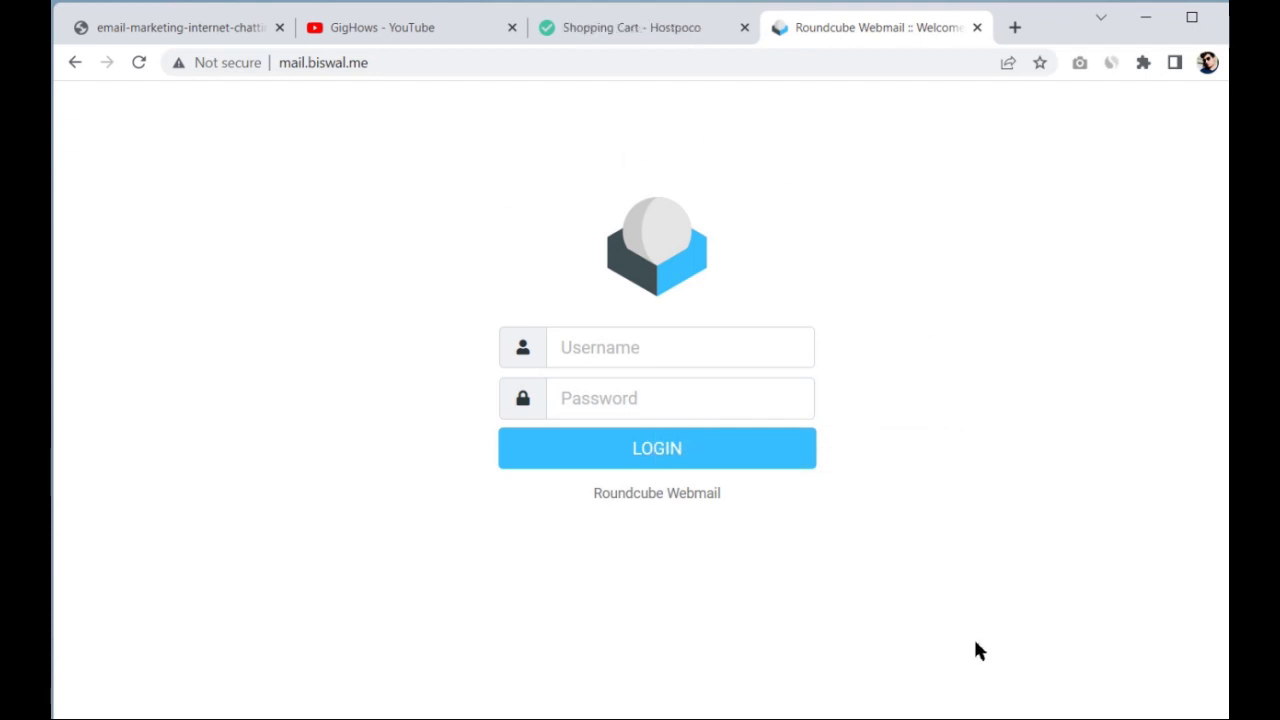
mouse_move(966, 717)
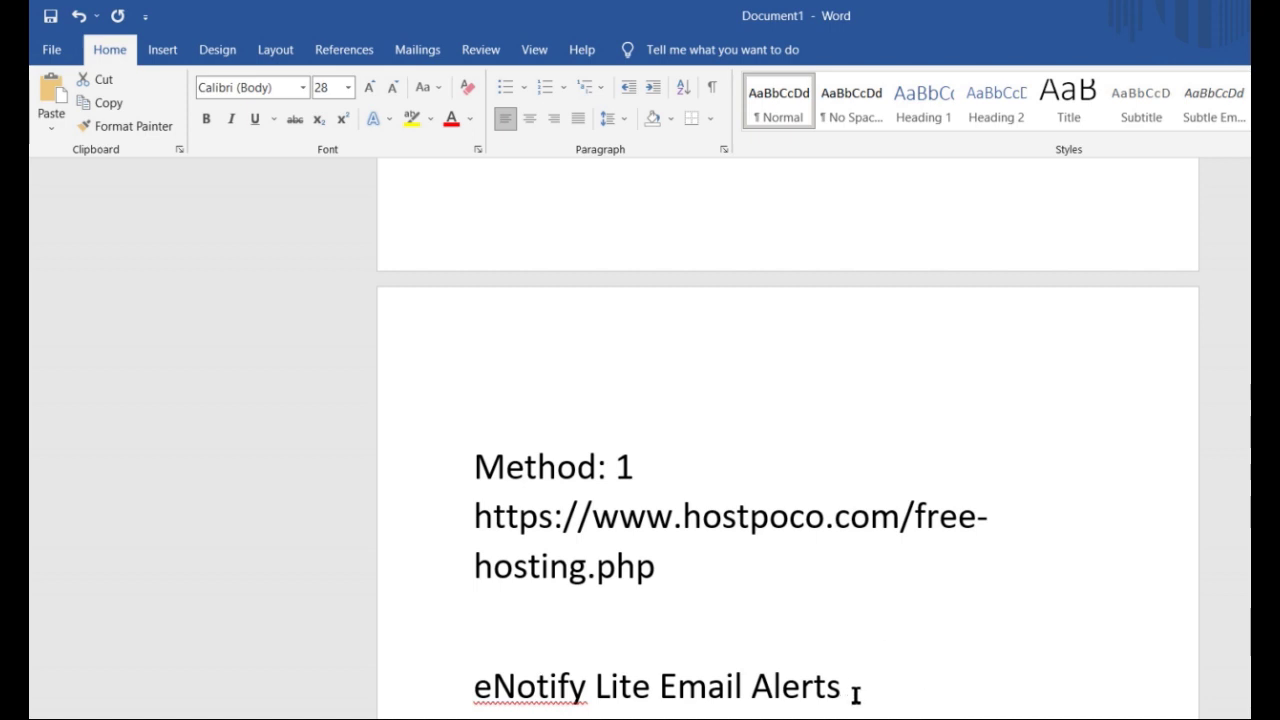
drag(851, 689, 503, 685)
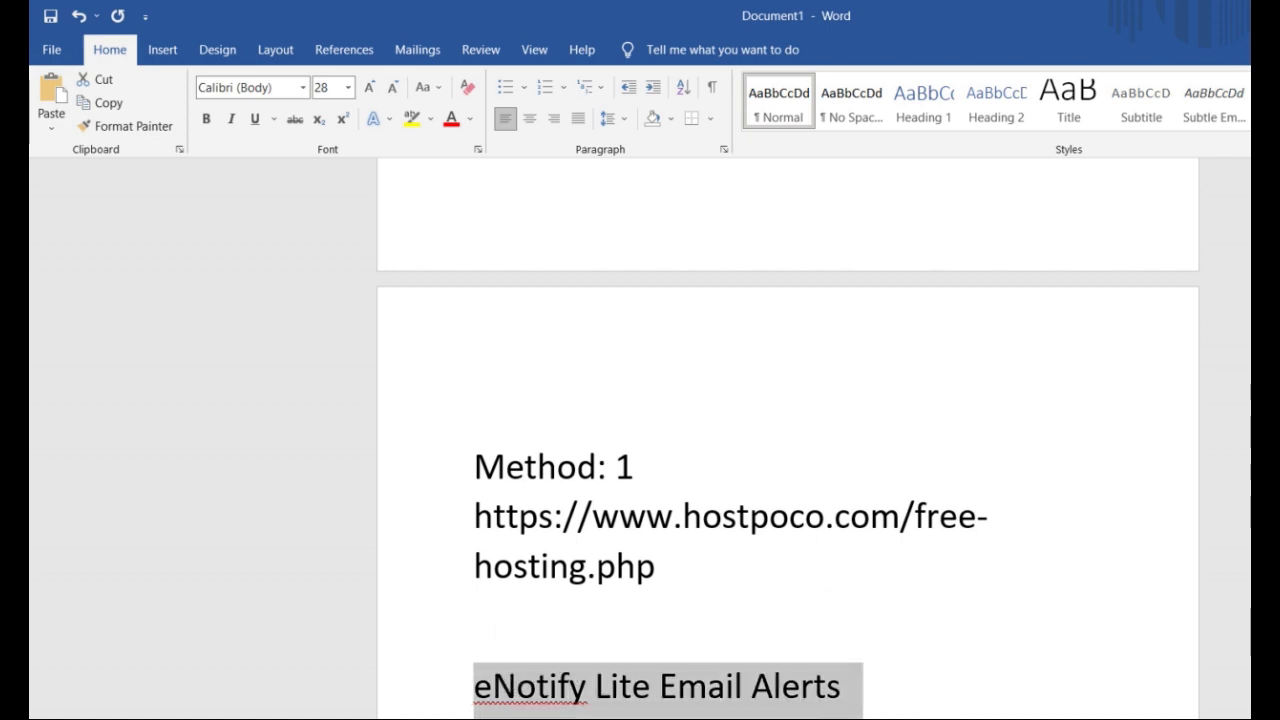
Switch to Chrome, show the Google Play page for eNotify Lite Email Alerts and highlight the app's title
key(alt+Tab)
click(749, 30)
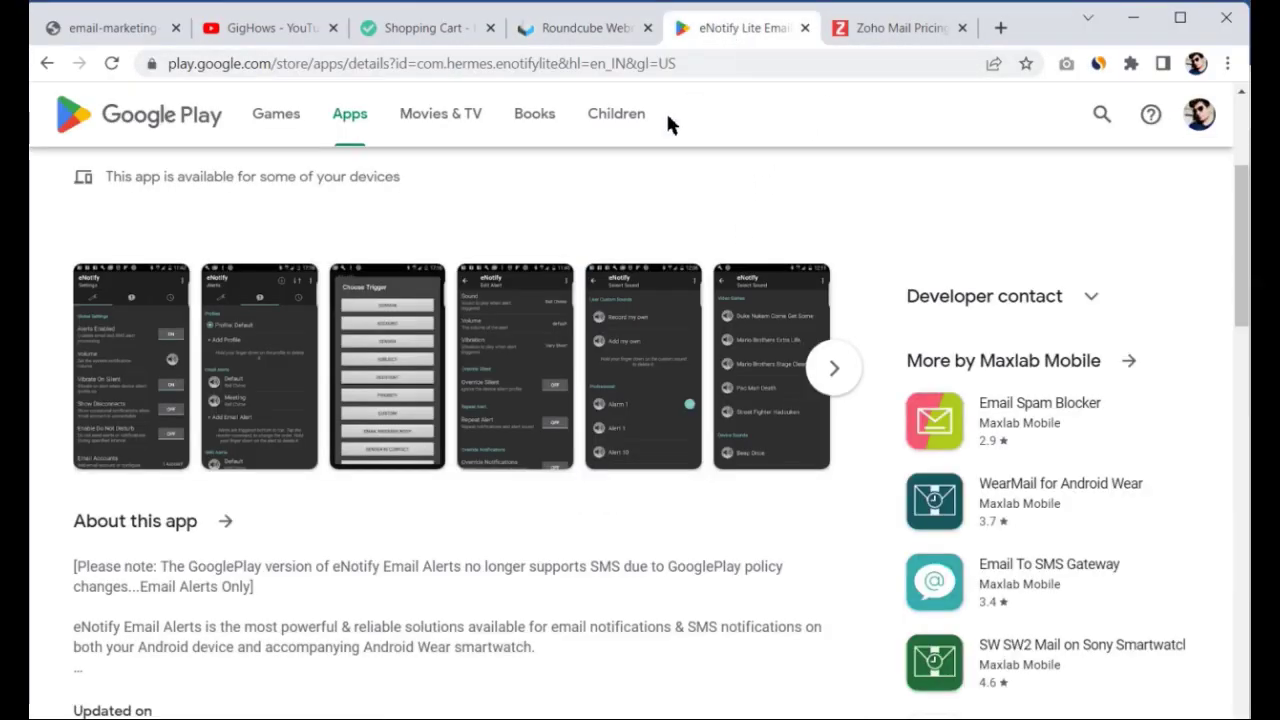
scroll(380, 180, up, 3)
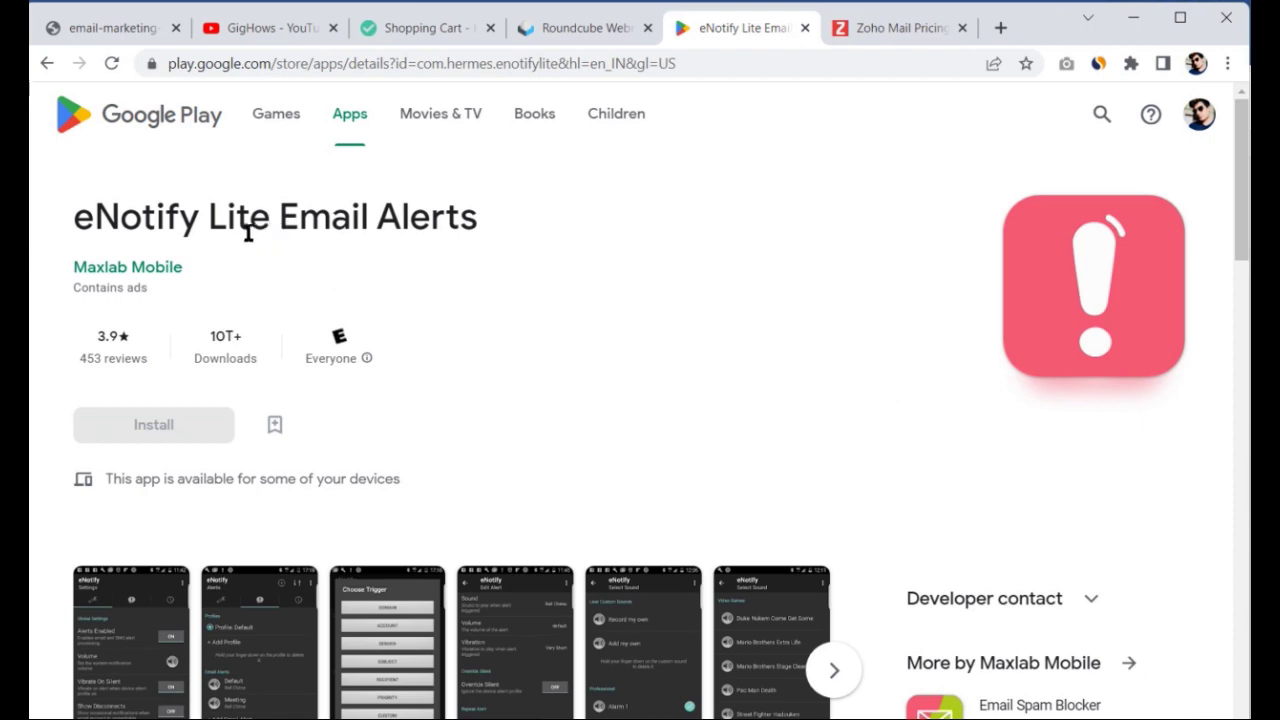
drag(491, 218, 113, 212)
click(497, 262)
Look over the eNotify app's screenshots, check the Roundcube Webmail login page, and return to the app listing
scroll(510, 300, down, 2)
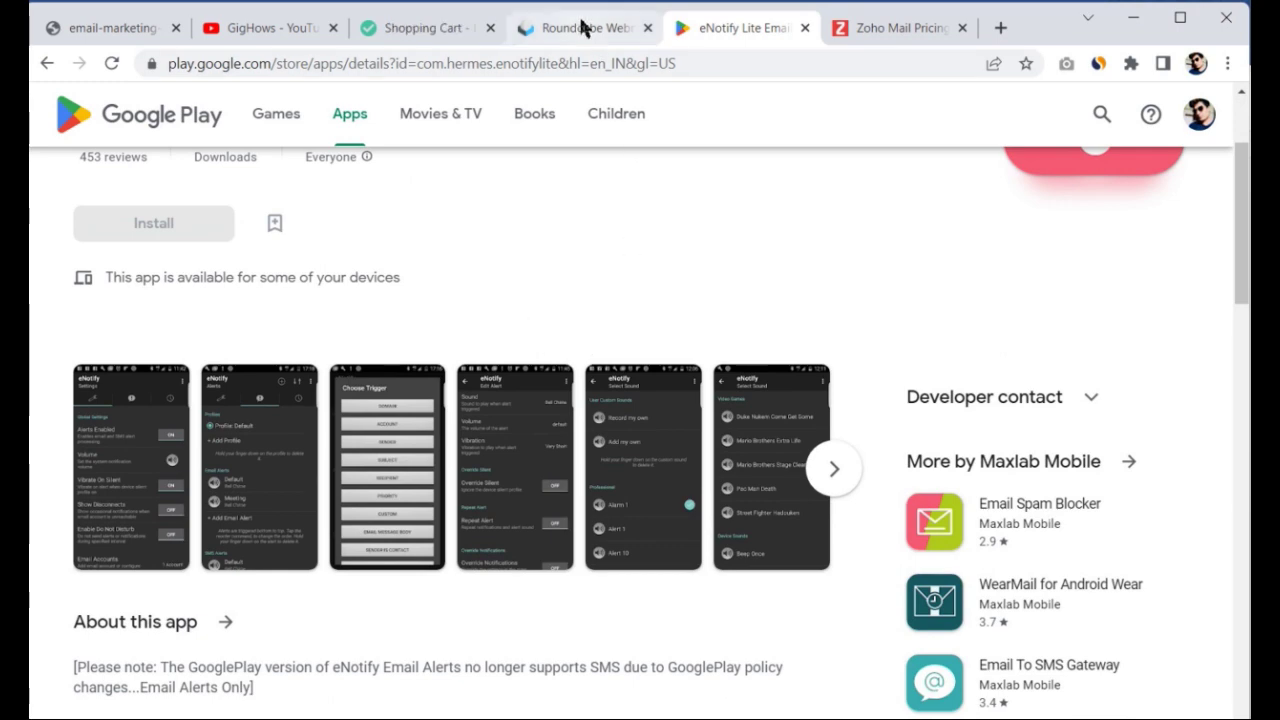
click(586, 27)
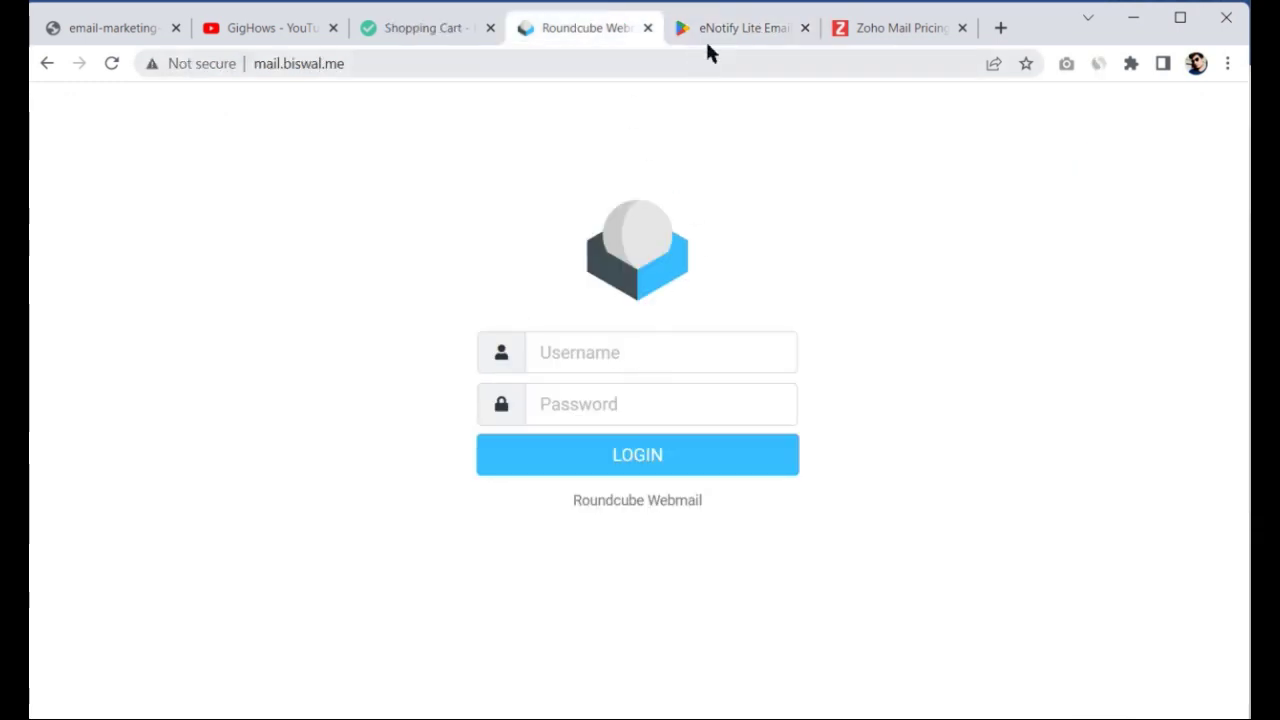
click(718, 30)
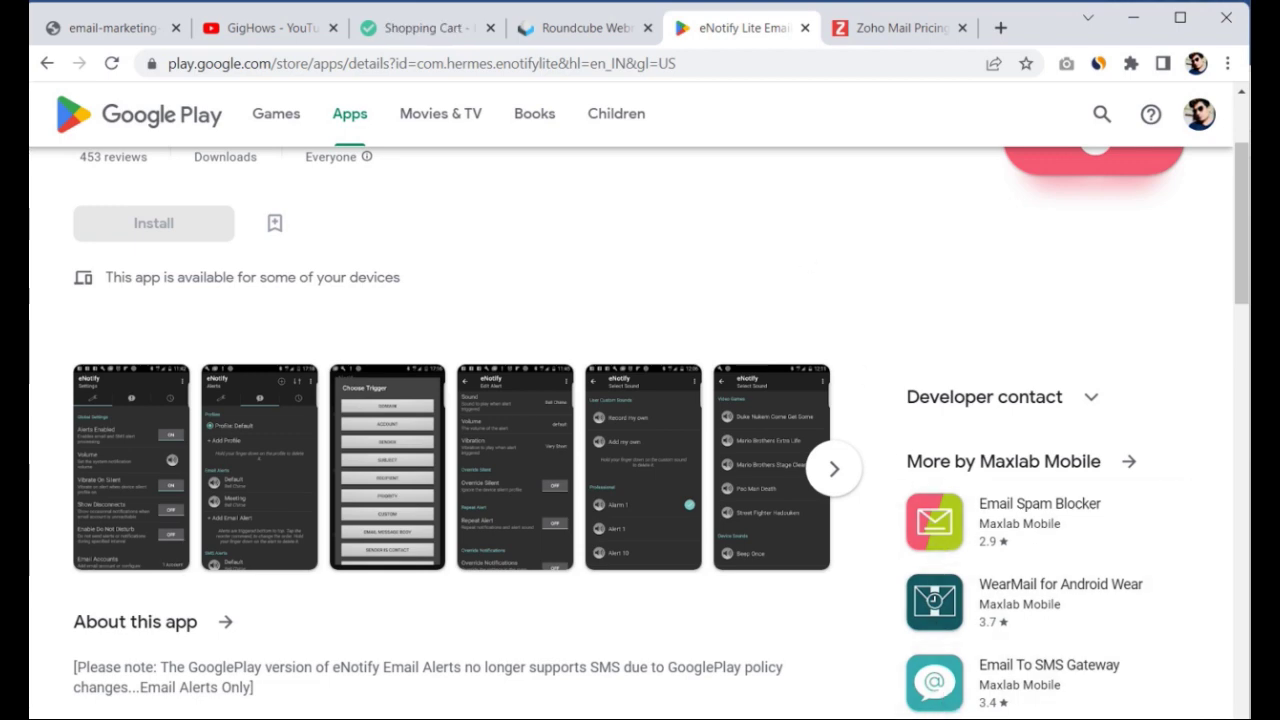
Switch to the Word document, find the Method: 2 section and highlight the word Zoho
key(alt+Tab)
scroll(852, 543, down, 6)
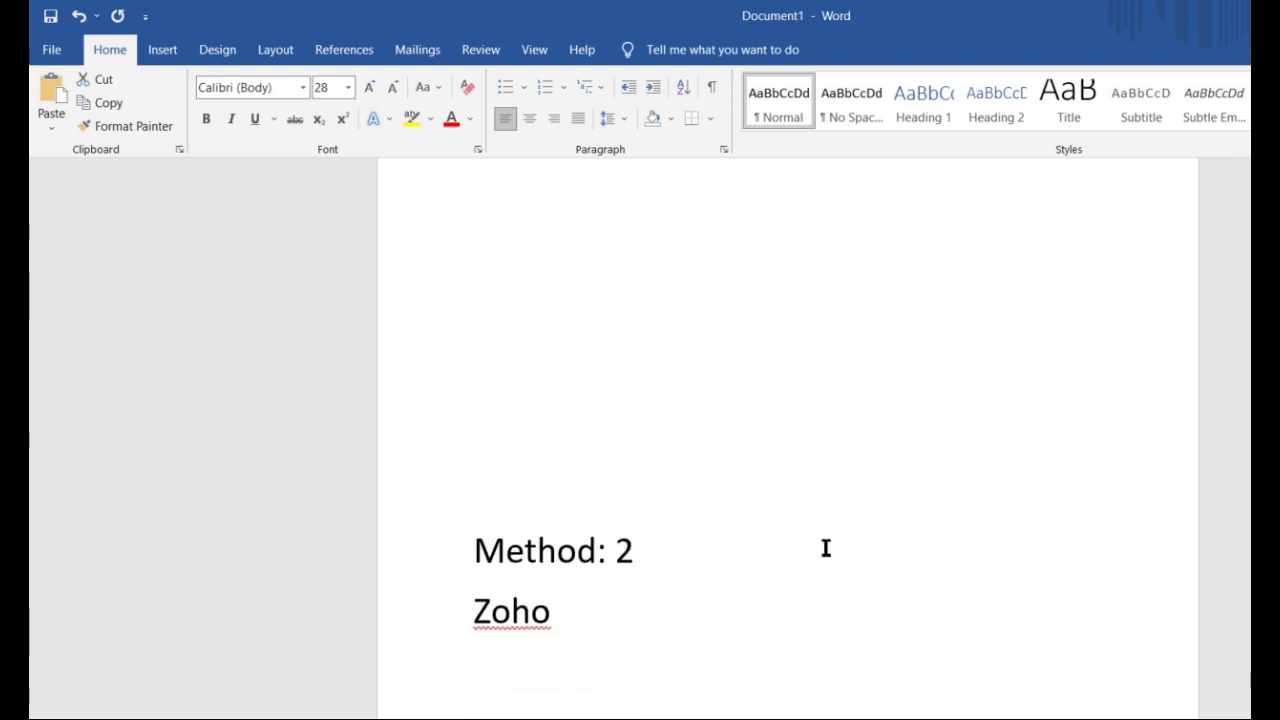
drag(478, 600, 557, 597)
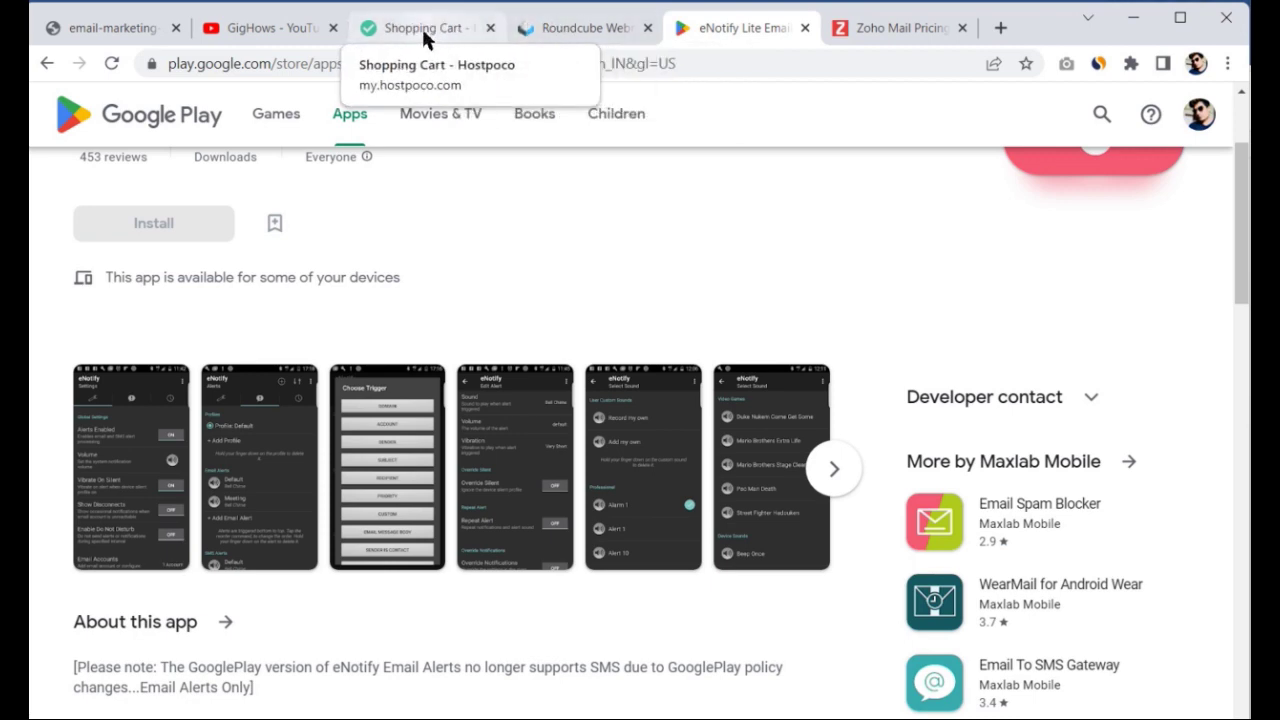
Switch to Chrome, show the Zoho Mail pricing page and look over its Mail Lite, Mail Premium and Workplace plans
click(421, 27)
click(895, 27)
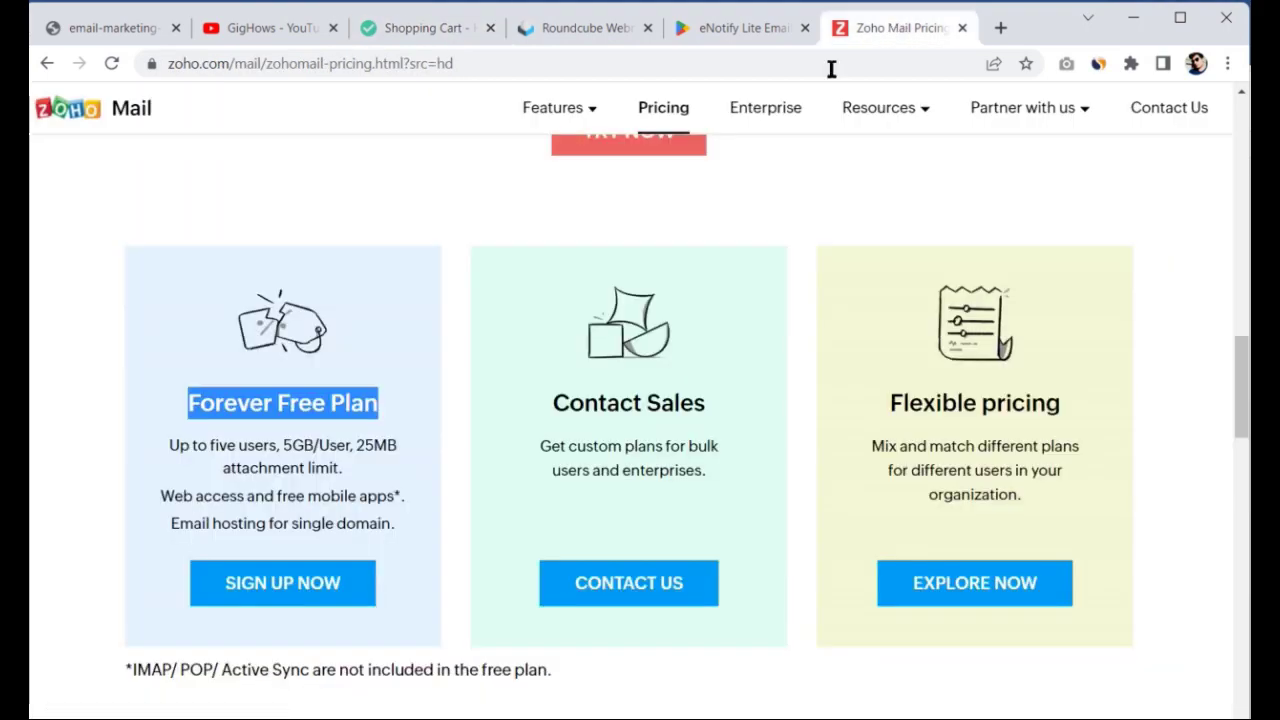
scroll(245, 163, down, 10)
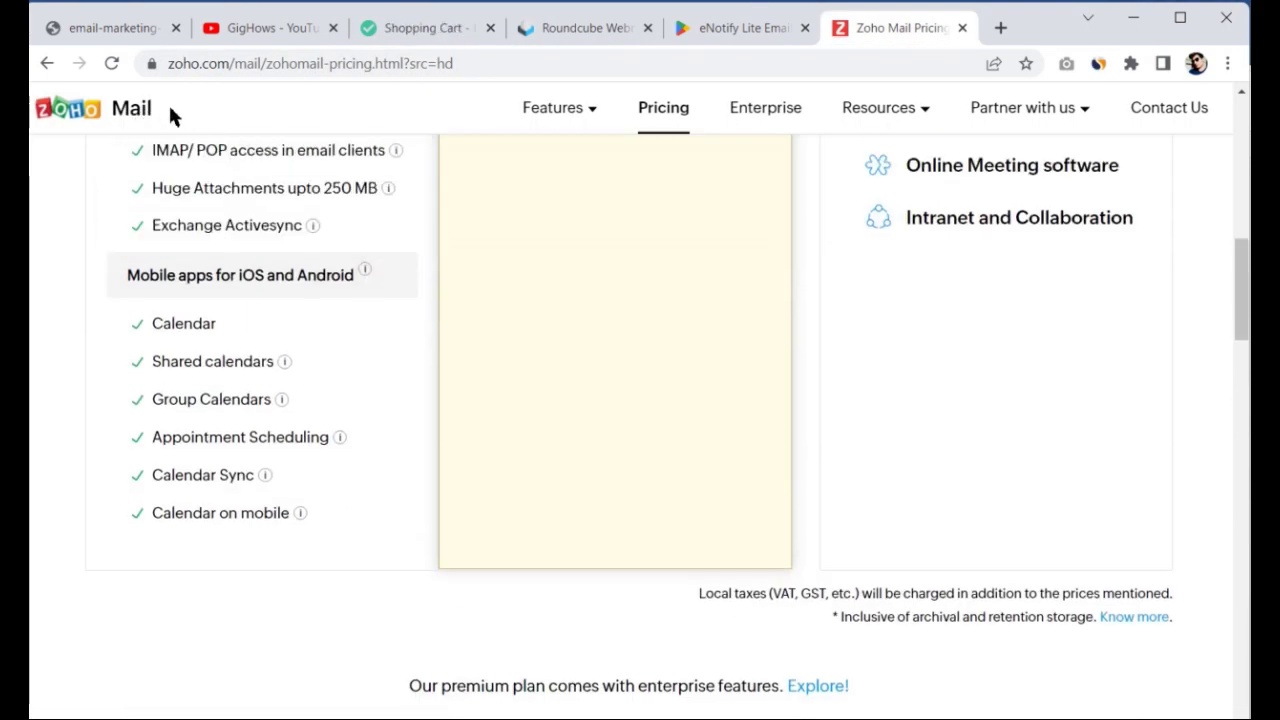
scroll(540, 360, up, 10)
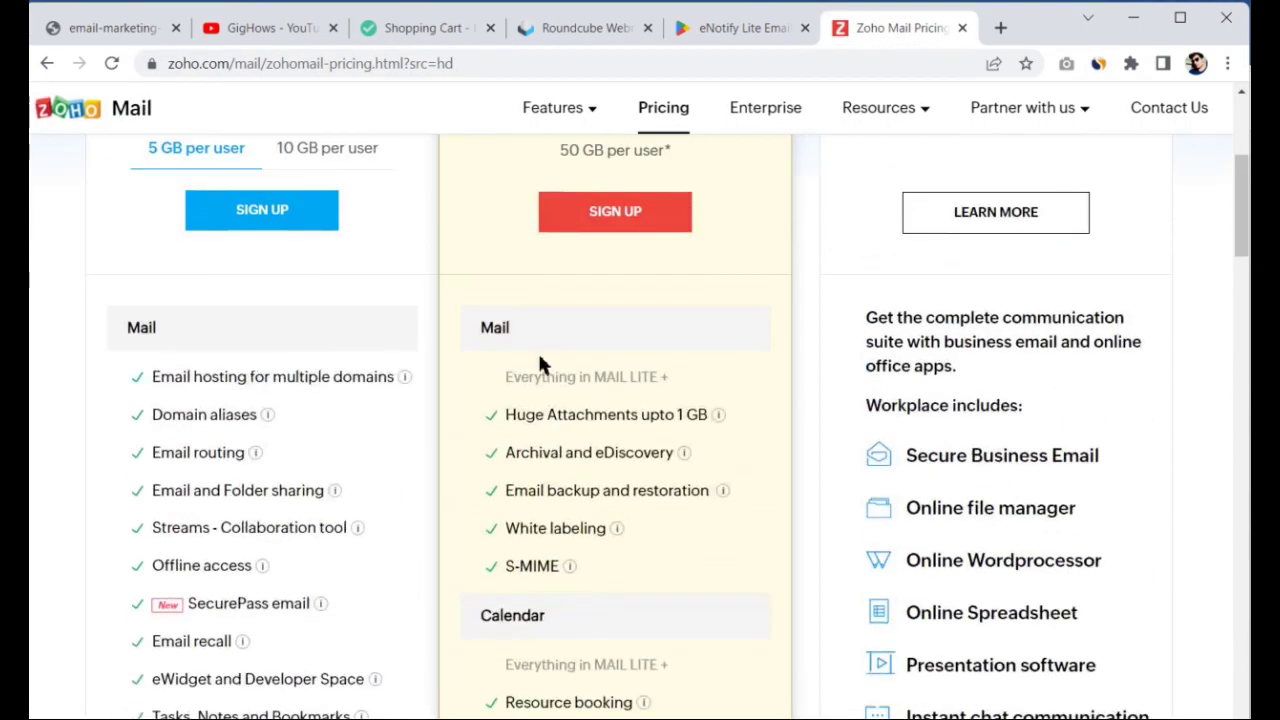
scroll(613, 197, up, 2)
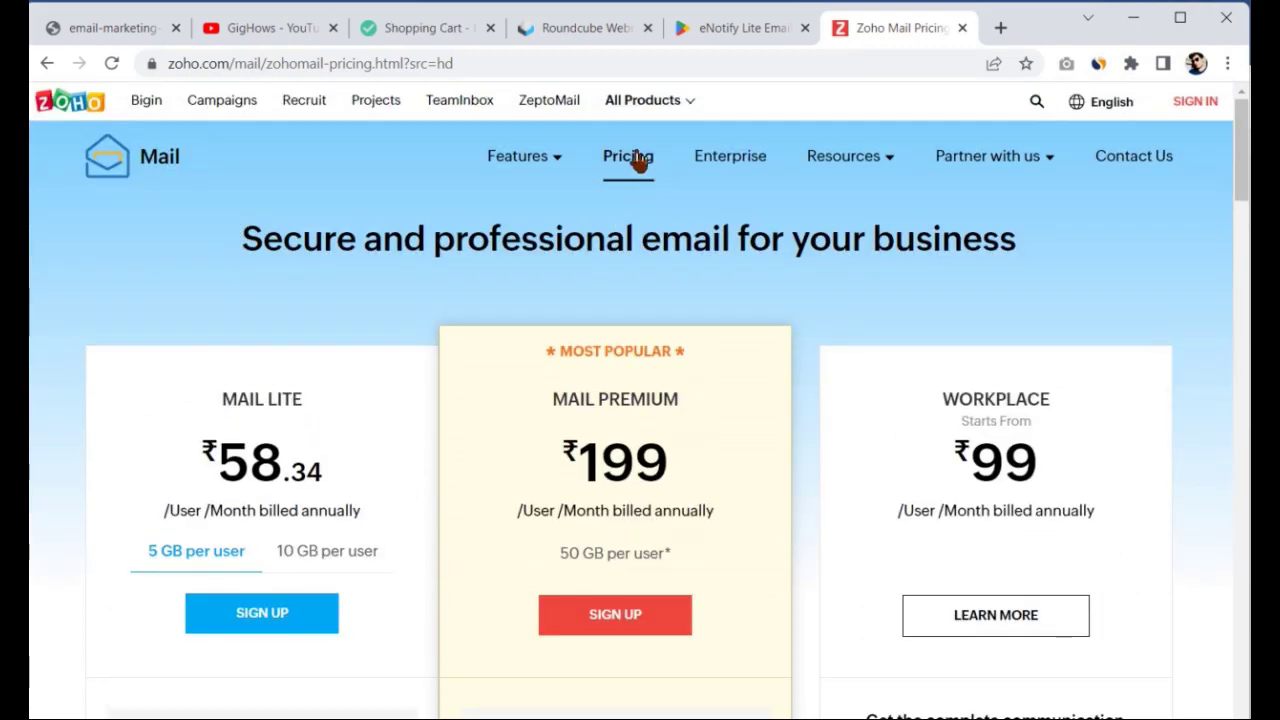
Reopen Zoho Mail's Pricing page and find the Forever Free Plan beneath the paid plans
click(638, 162)
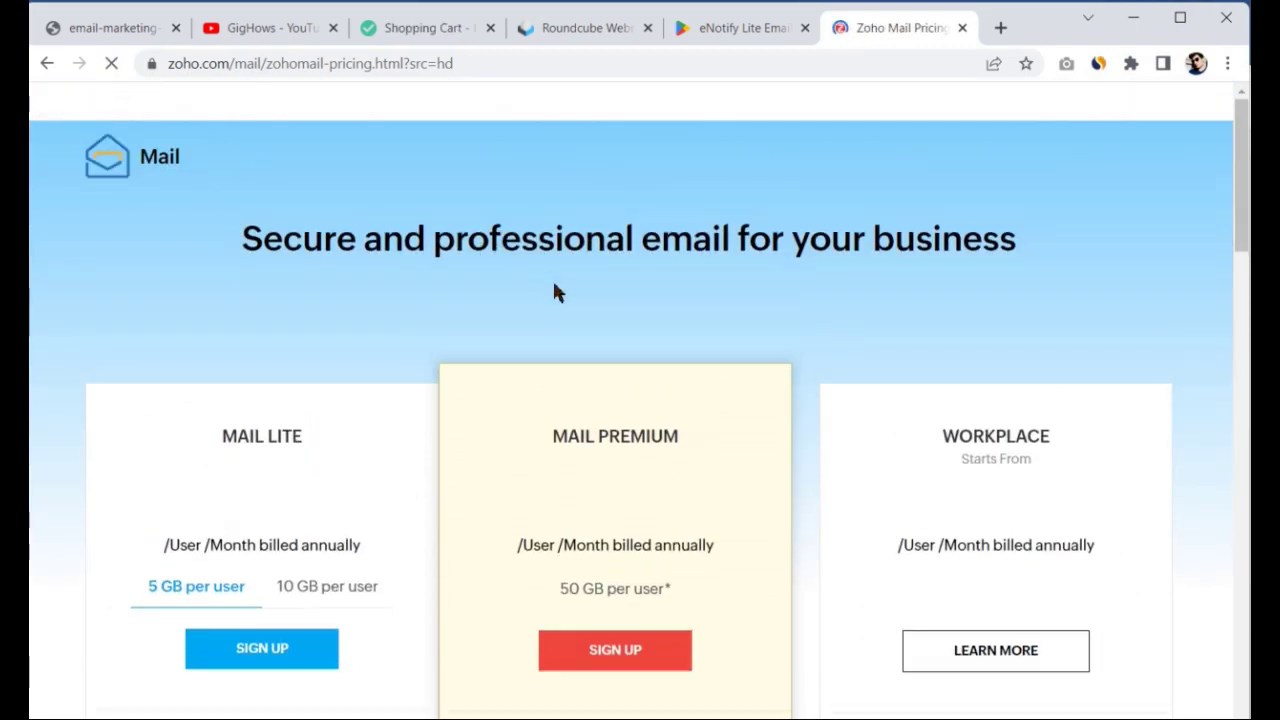
scroll(550, 290, down, 4)
scroll(322, 282, up, 2)
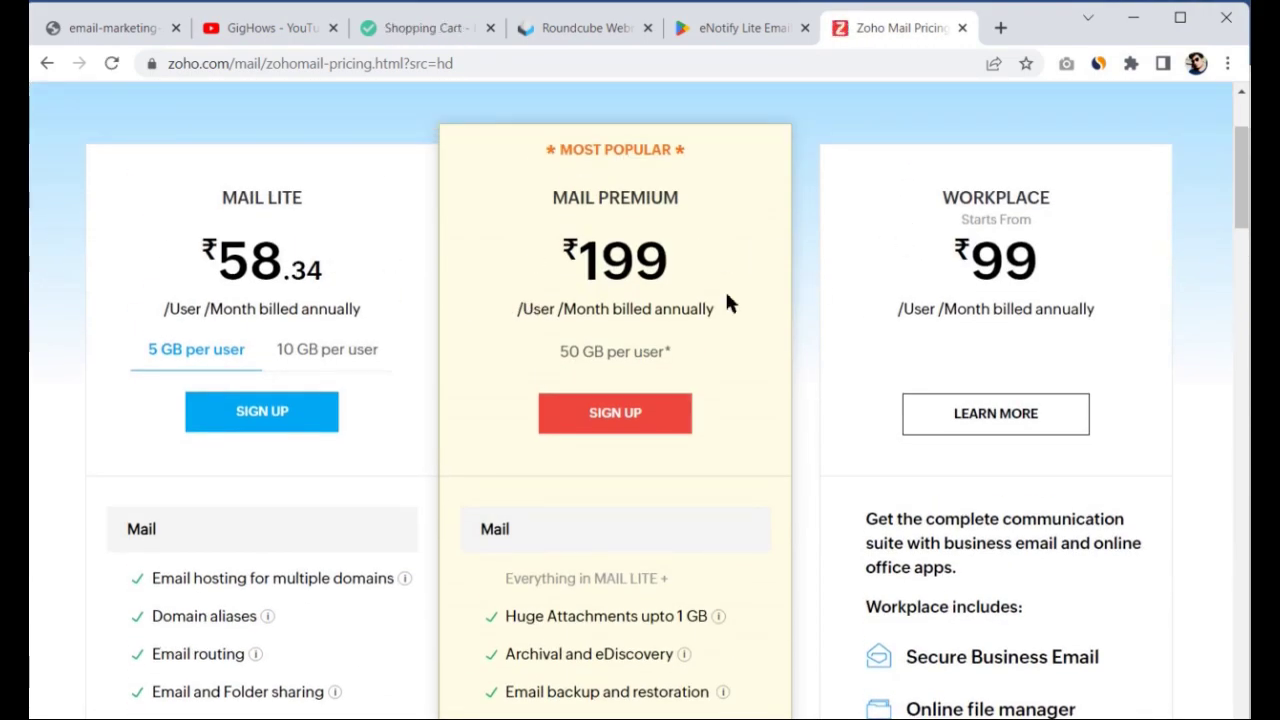
scroll(422, 290, down, 5)
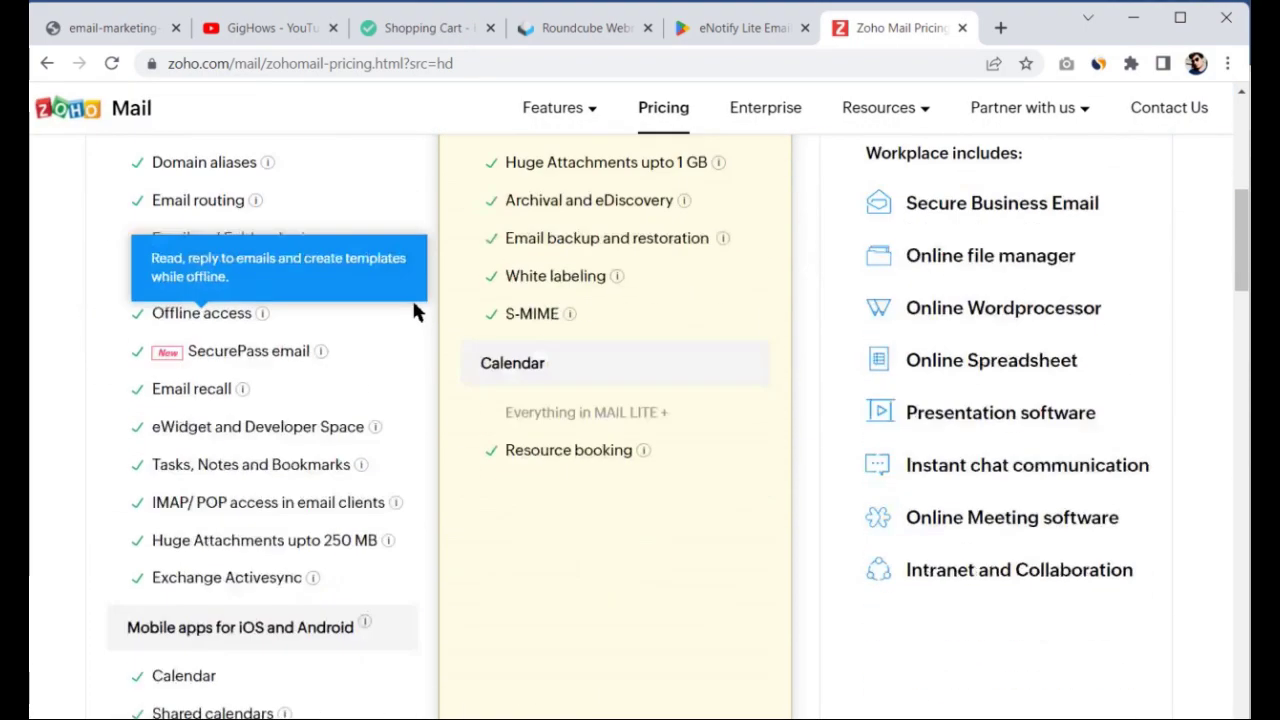
scroll(417, 313, down, 8)
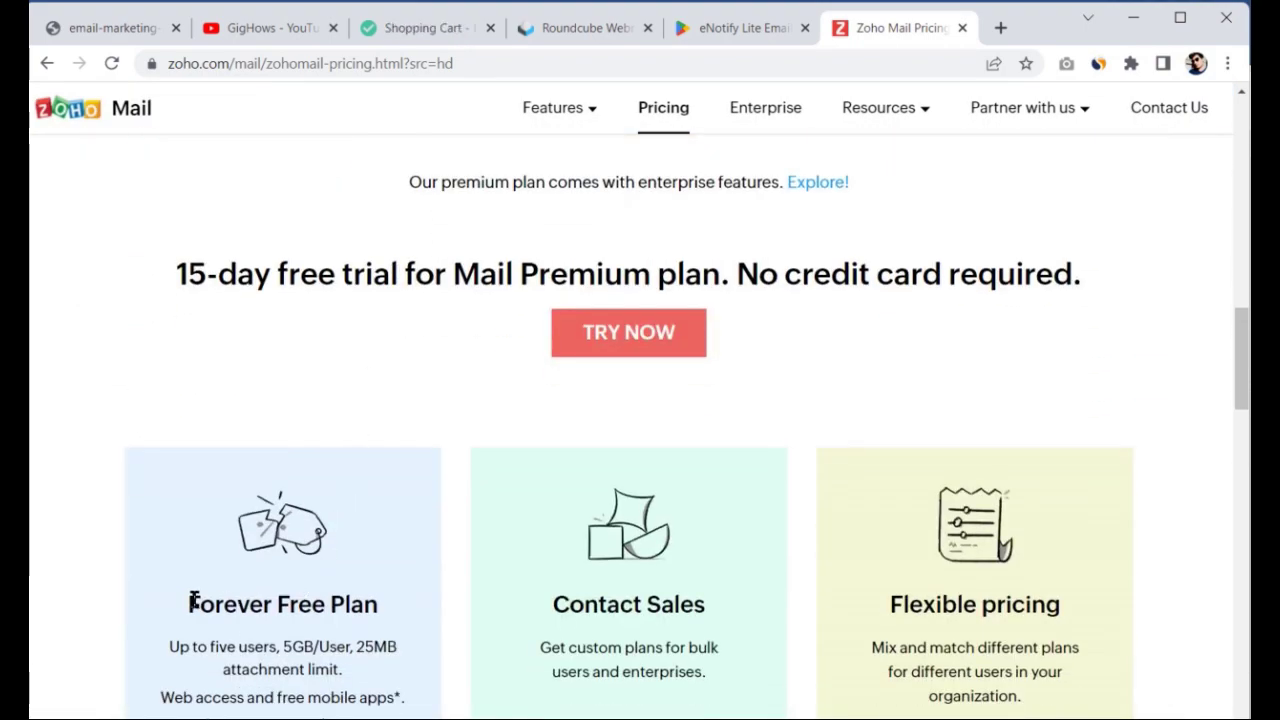
Highlight the Forever Free Plan heading, review the plan's limits and open its sign-up form
drag(187, 603, 391, 616)
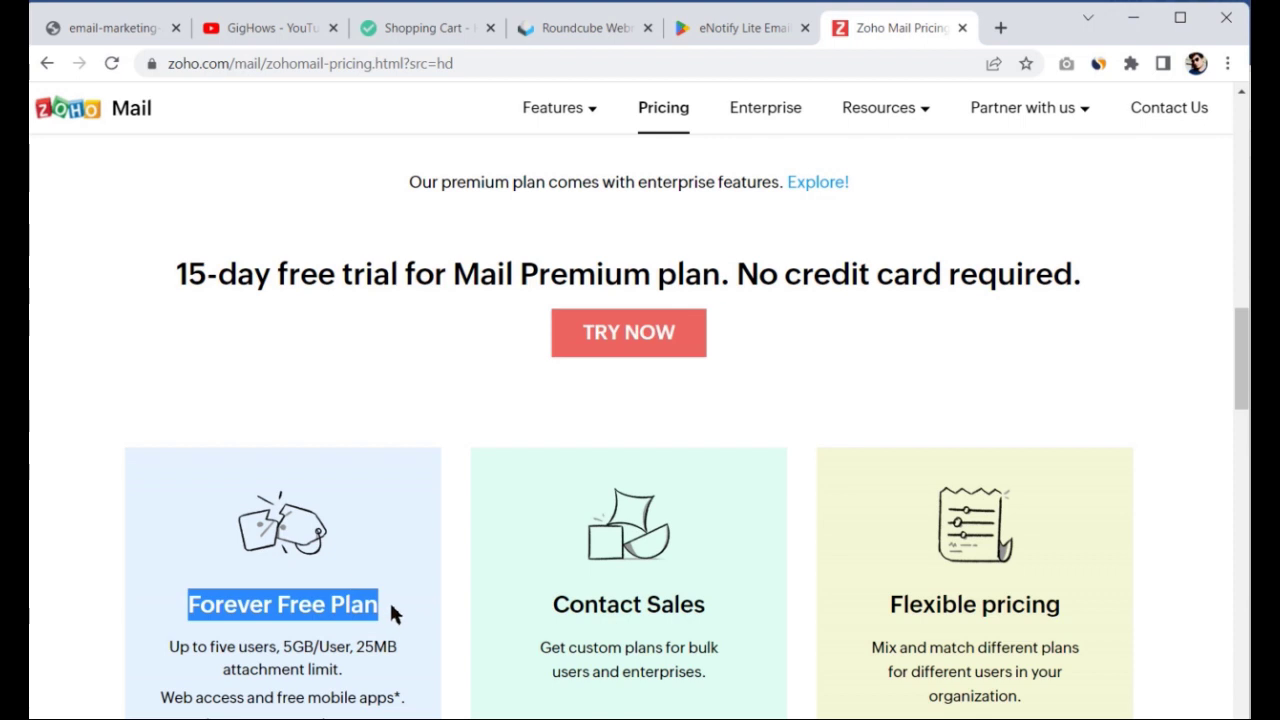
scroll(391, 612, down, 1)
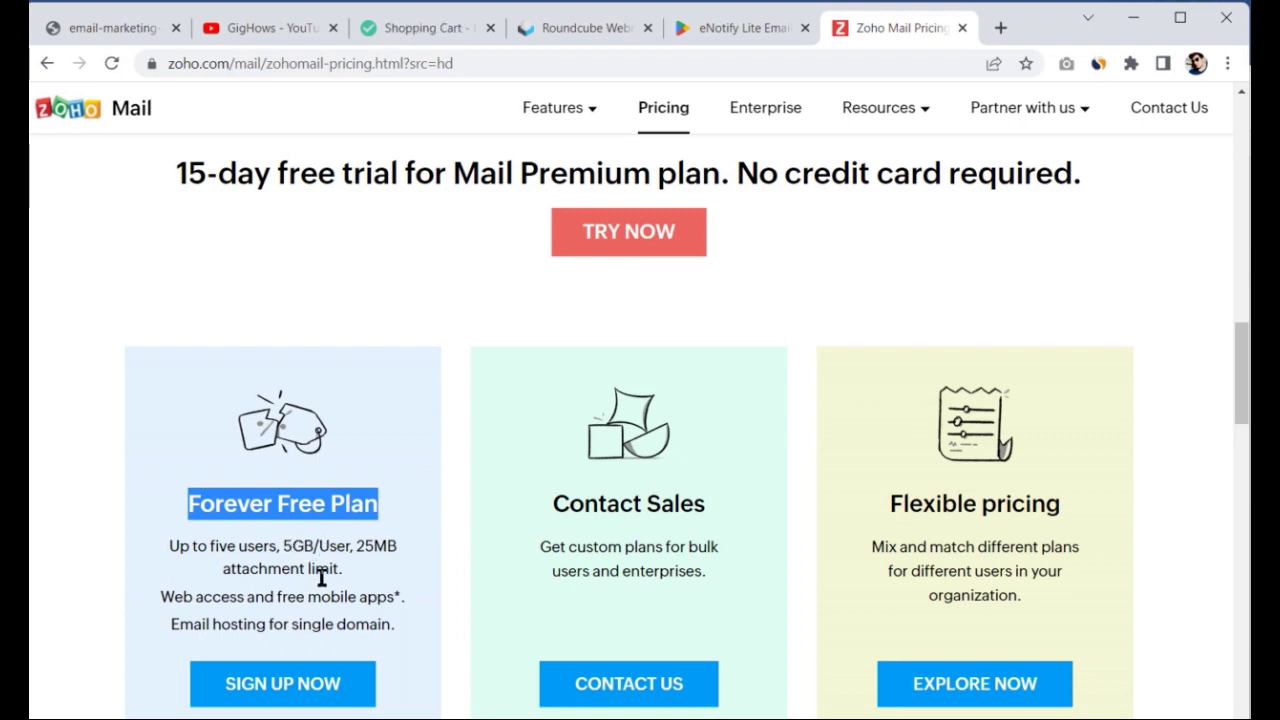
scroll(320, 577, down, 1)
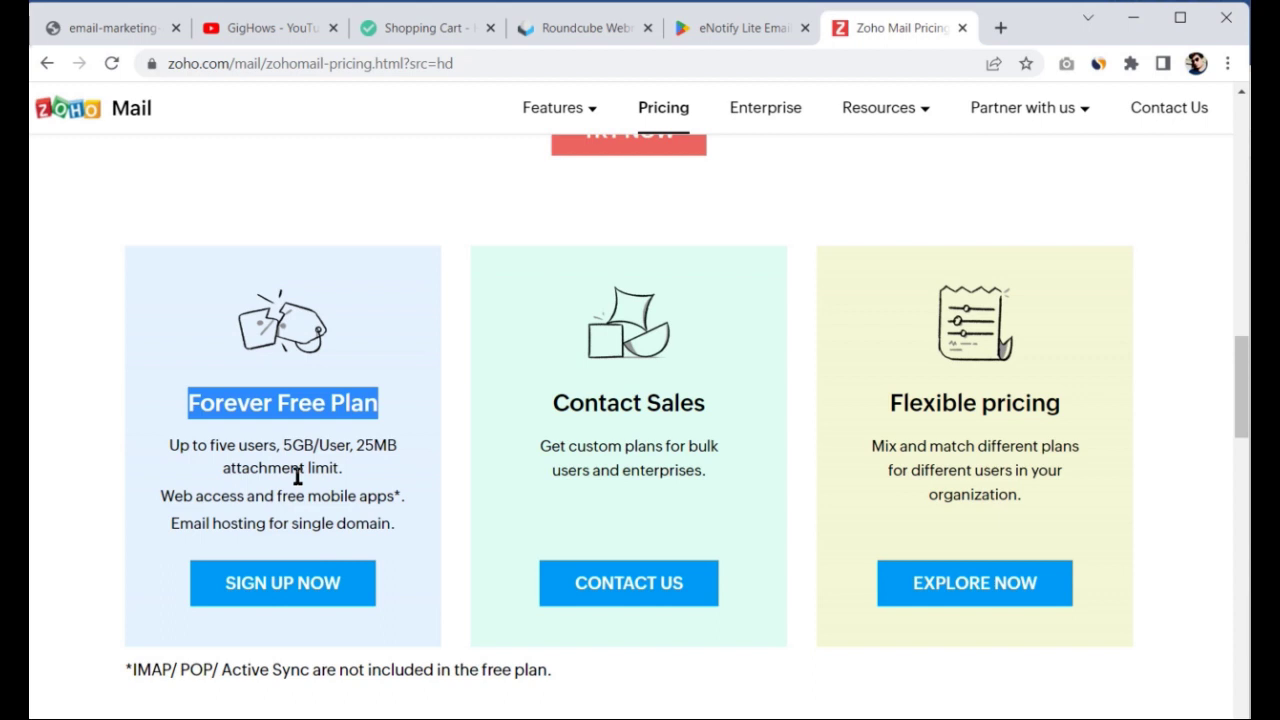
click(312, 598)
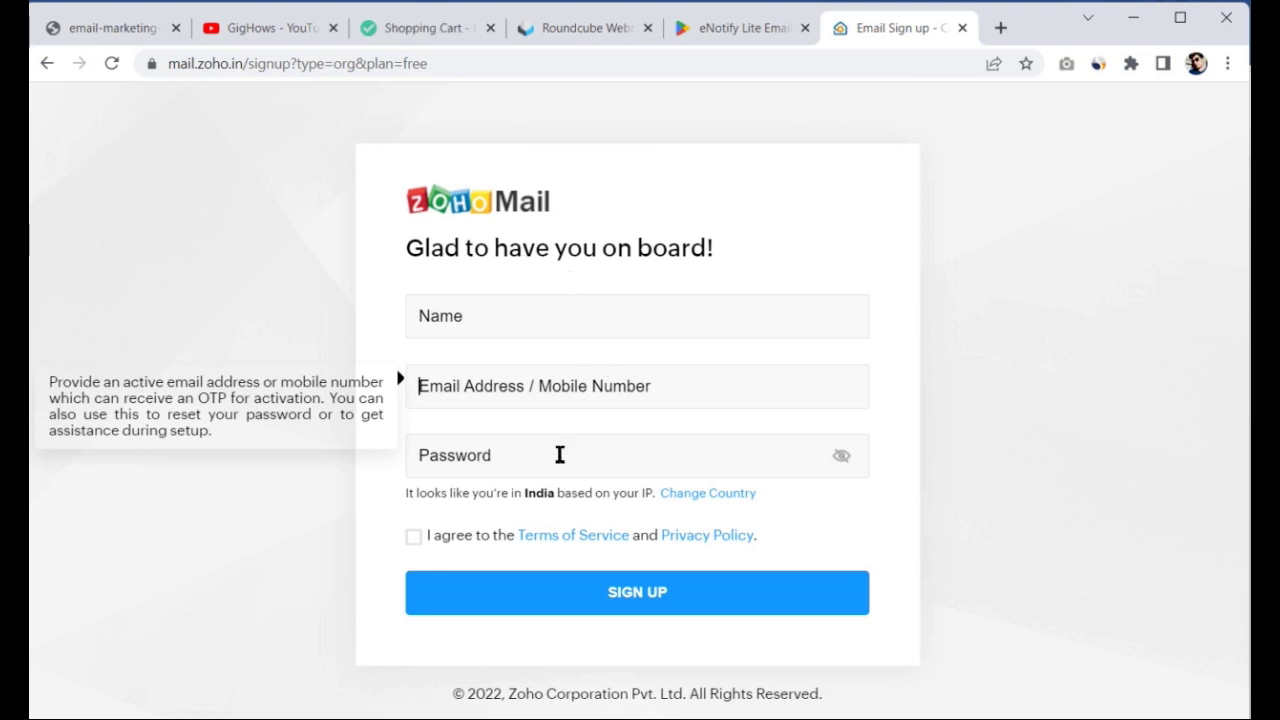
Return from the sign-up form to the Zoho Mail pricing page and open the account sign-in page
click(45, 63)
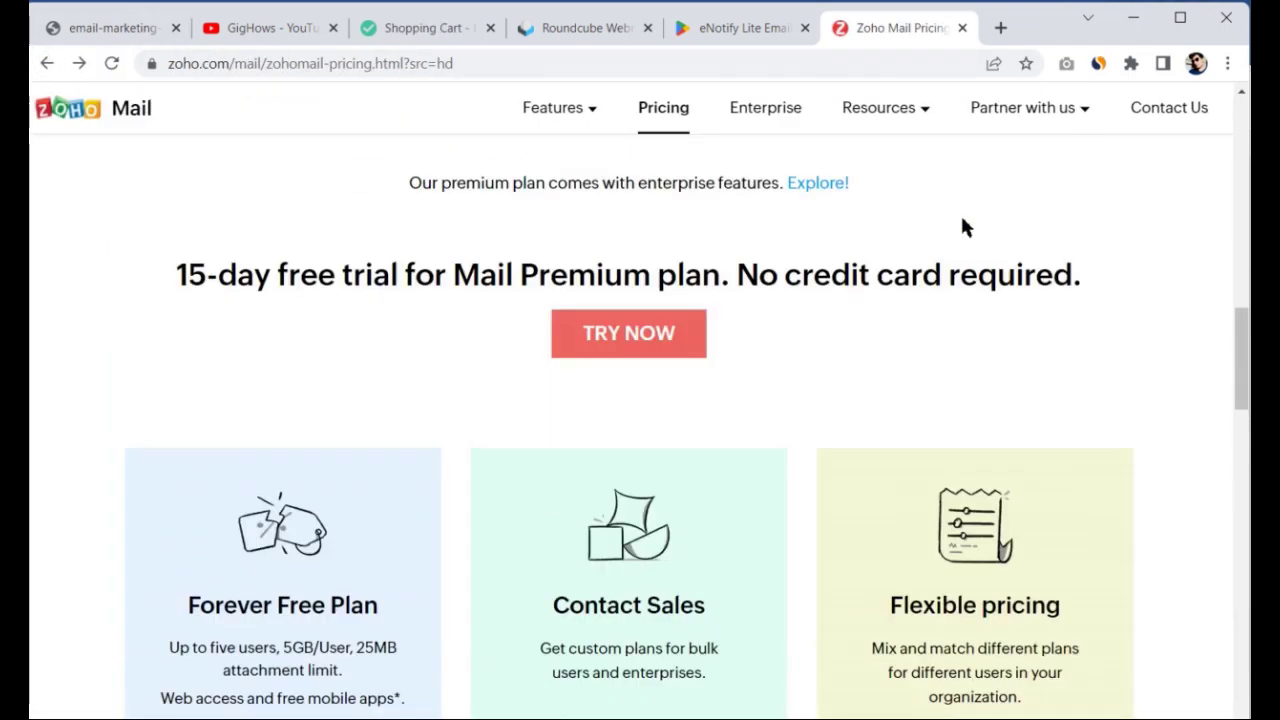
scroll(1160, 140, down, 5)
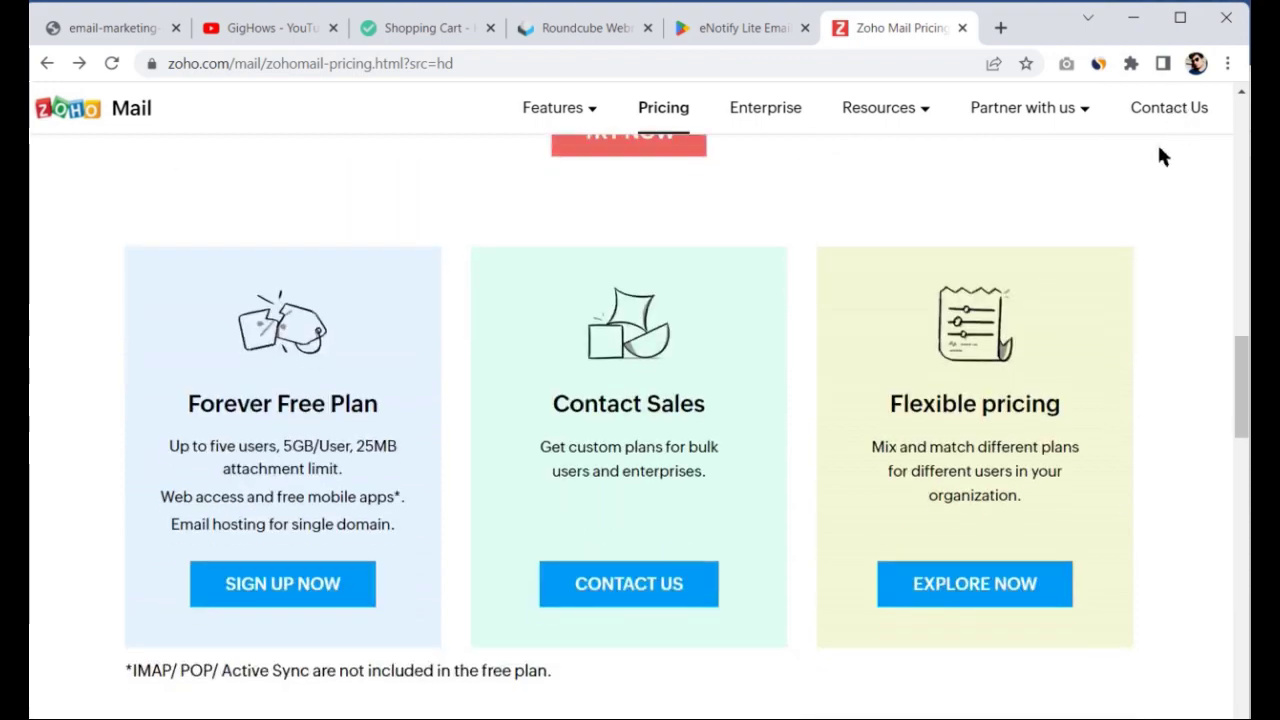
scroll(1124, 148, up, 10)
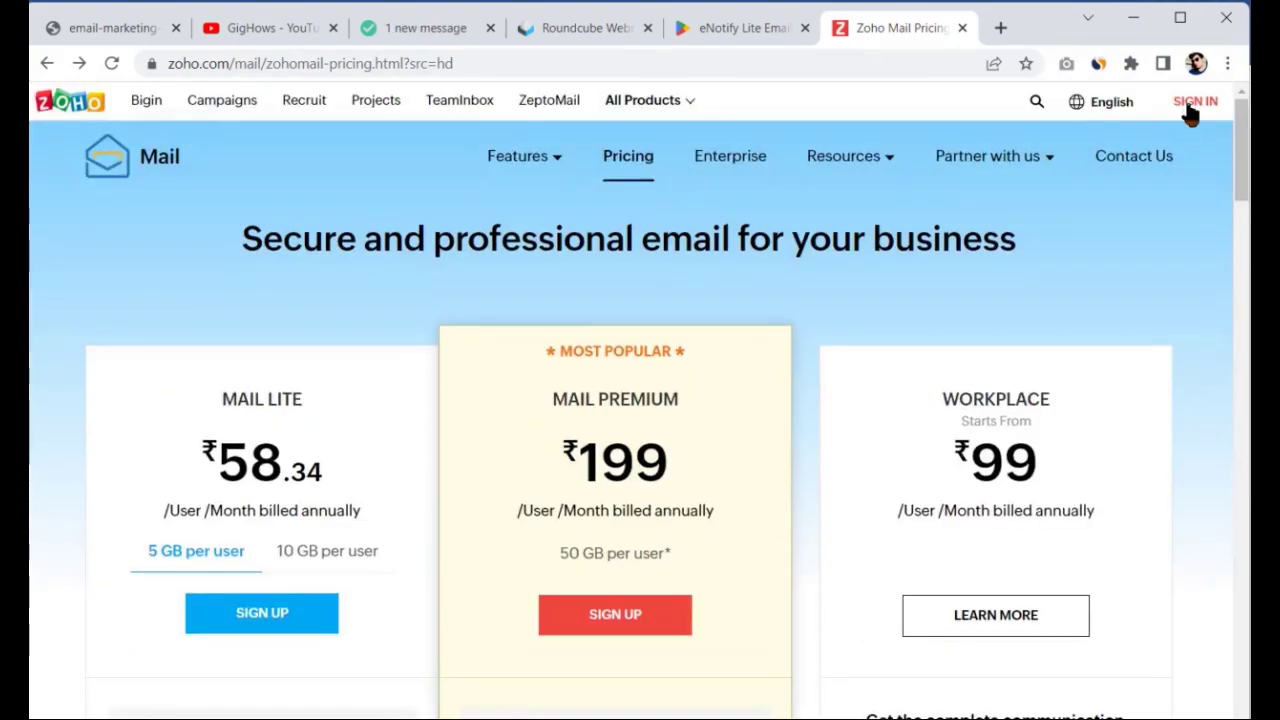
click(1192, 108)
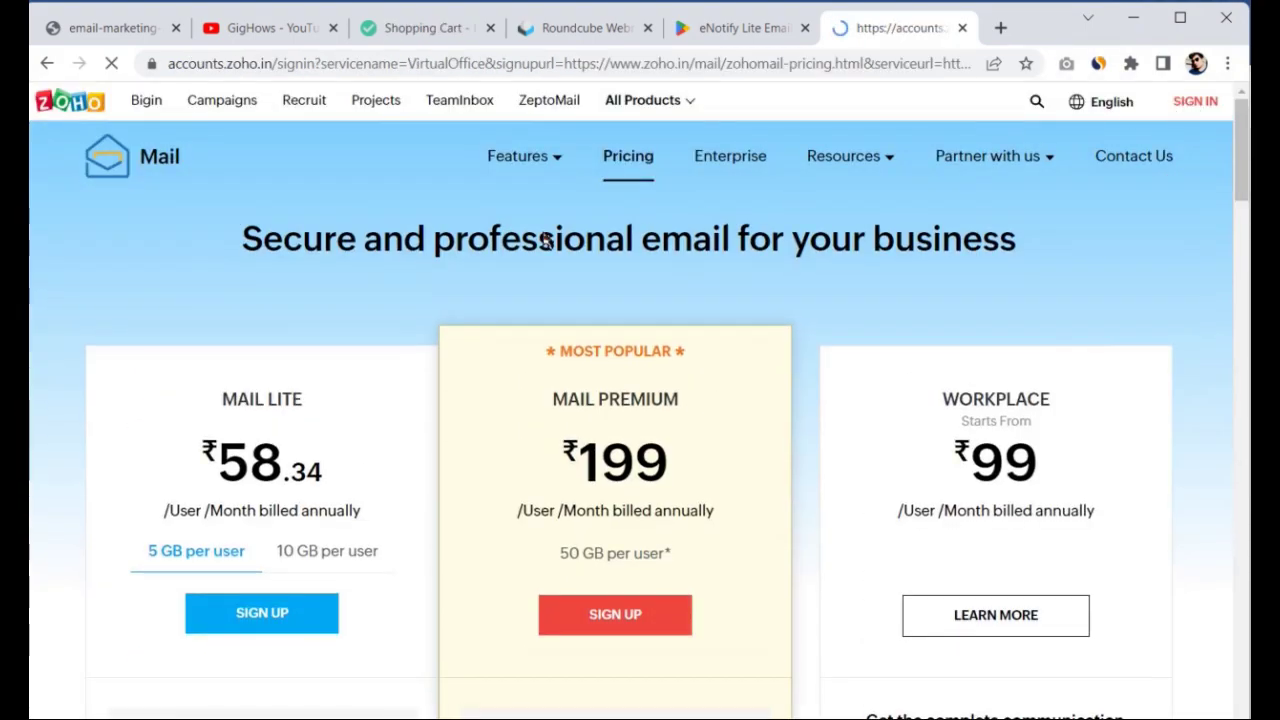